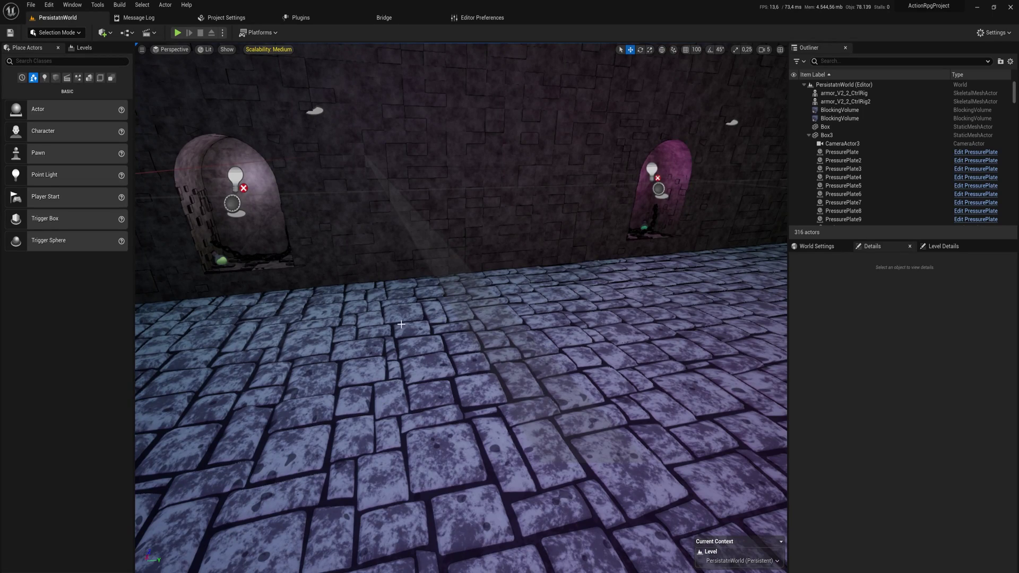
# Look around the dungeon level and examine the stone tile floor and the walls.
pyautogui.press('a')
pyautogui.moveTo(421, 454); pyautogui.dragTo(530, 453, button='right')
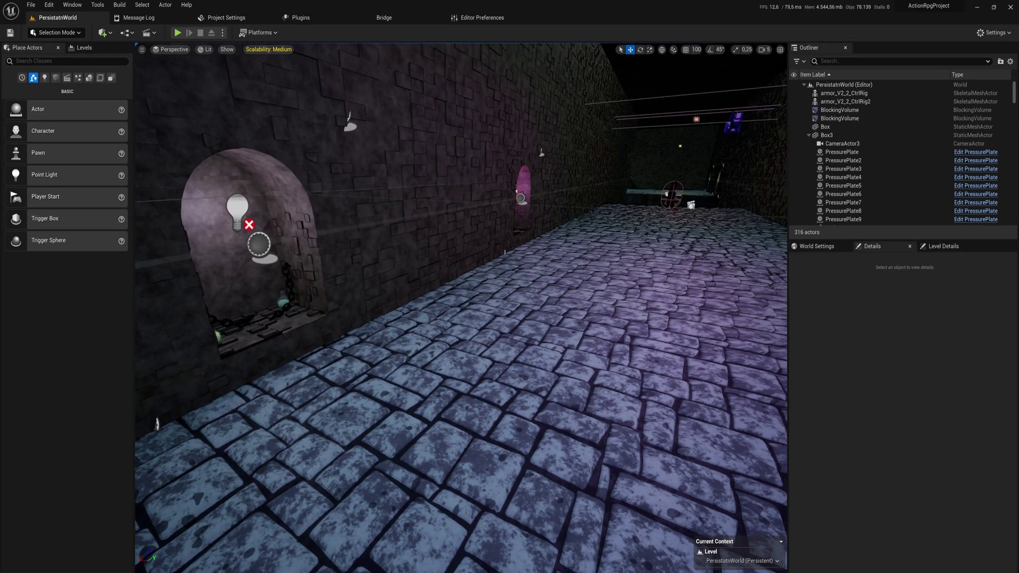
pyautogui.moveTo(462, 457); pyautogui.dragTo(418, 441, button='right')
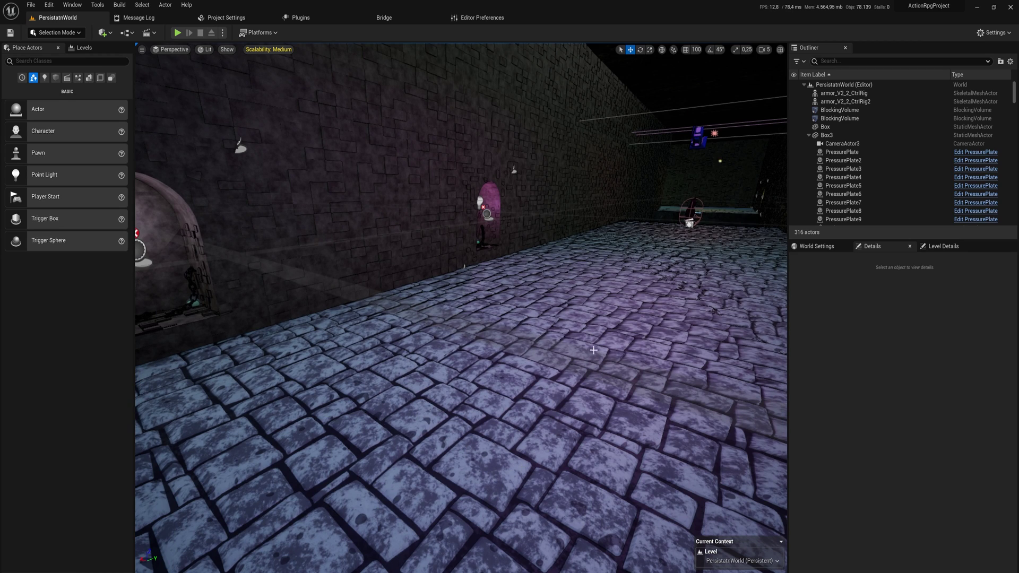
pyautogui.moveTo(461, 340); pyautogui.dragTo(196, 318, button='right')
pyautogui.press('w')
pyautogui.press('s')
pyautogui.moveTo(278, 443); pyautogui.dragTo(540, 384, button='right')
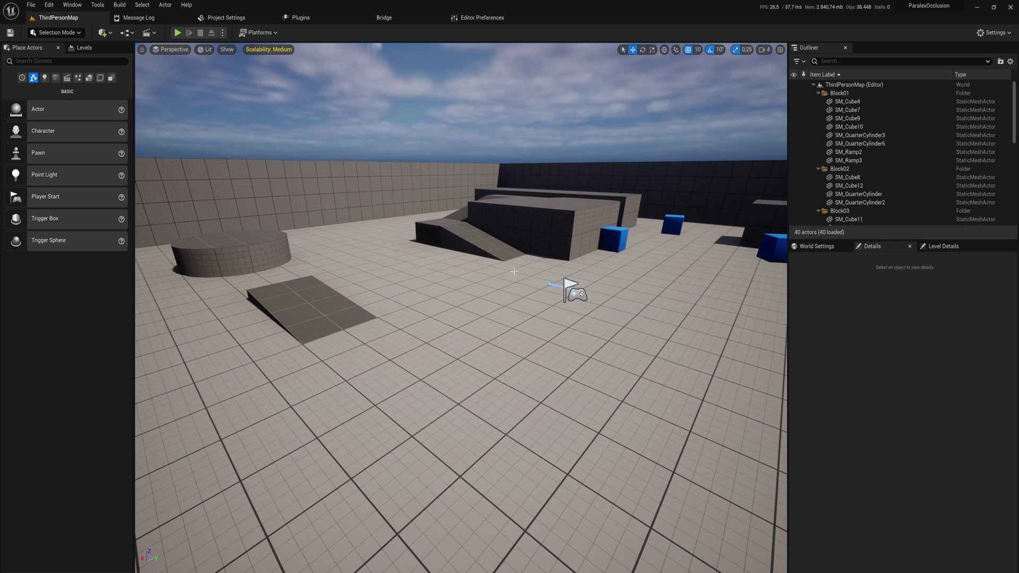
# Create a material named M_Floortiles in the Content folder alongside the Substance_graph textures and open it for editing.
pyautogui.moveTo(514, 271); pyautogui.dragTo(532, 262, button='right')
pyautogui.hotkey('ctrl', 'space')
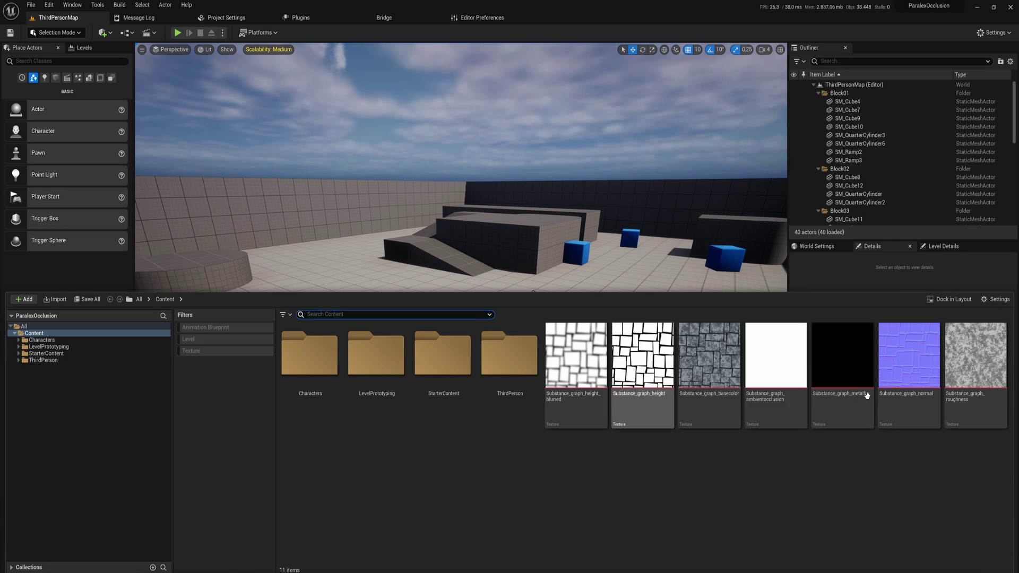
pyautogui.moveTo(620, 368)
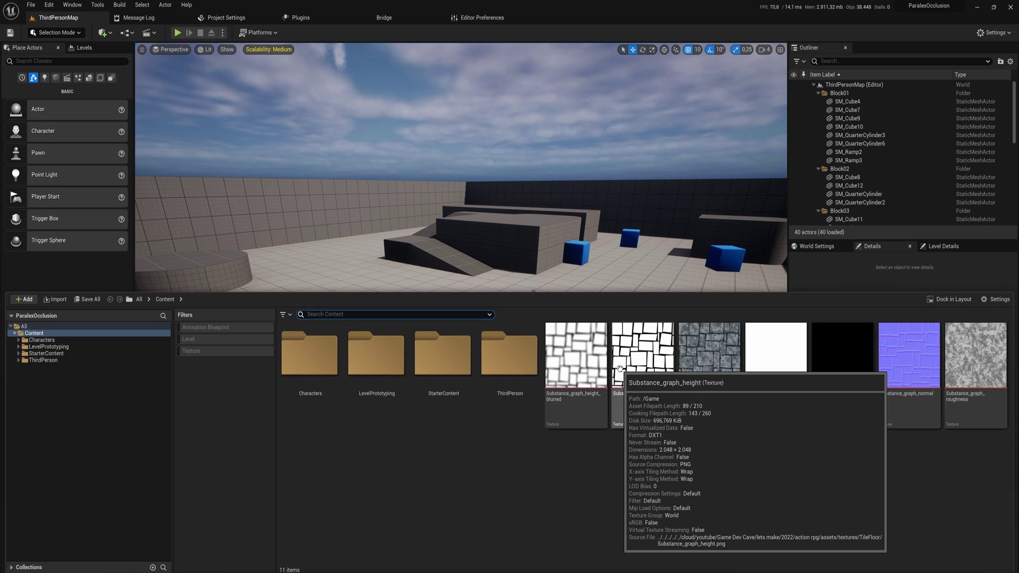
pyautogui.moveTo(715, 388)
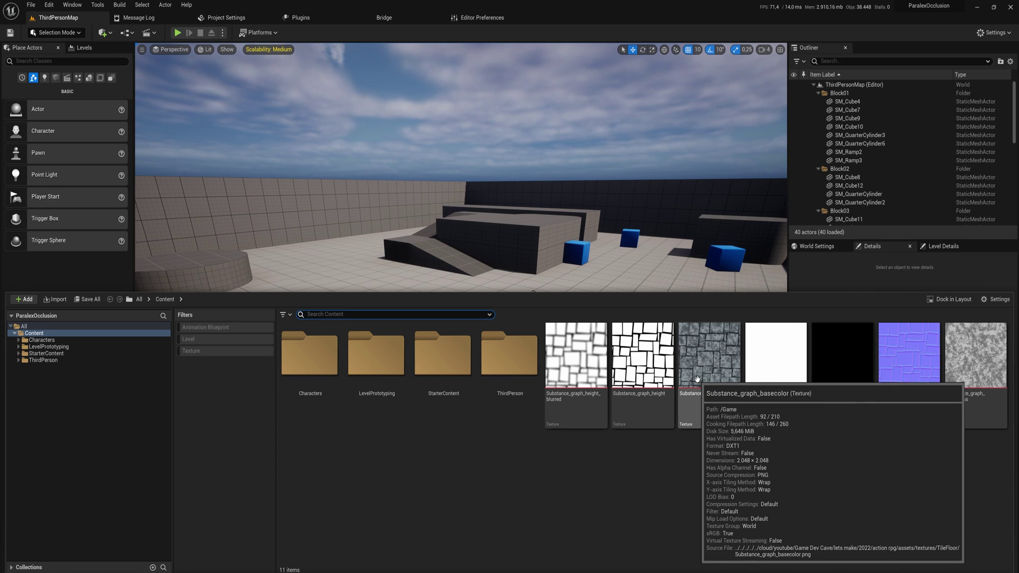
pyautogui.moveTo(639, 398)
pyautogui.rightClick(578, 469)
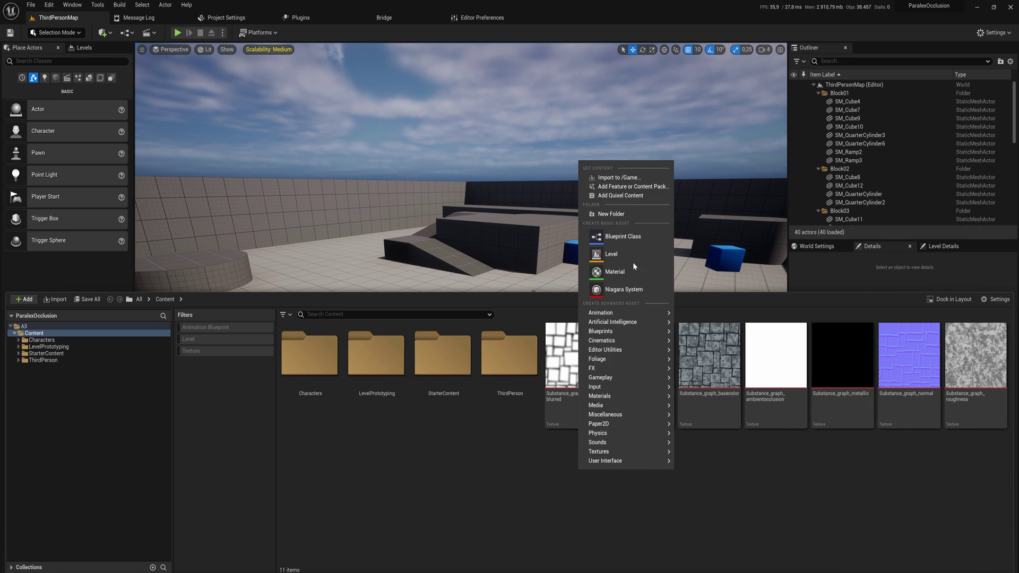
pyautogui.click(632, 267)
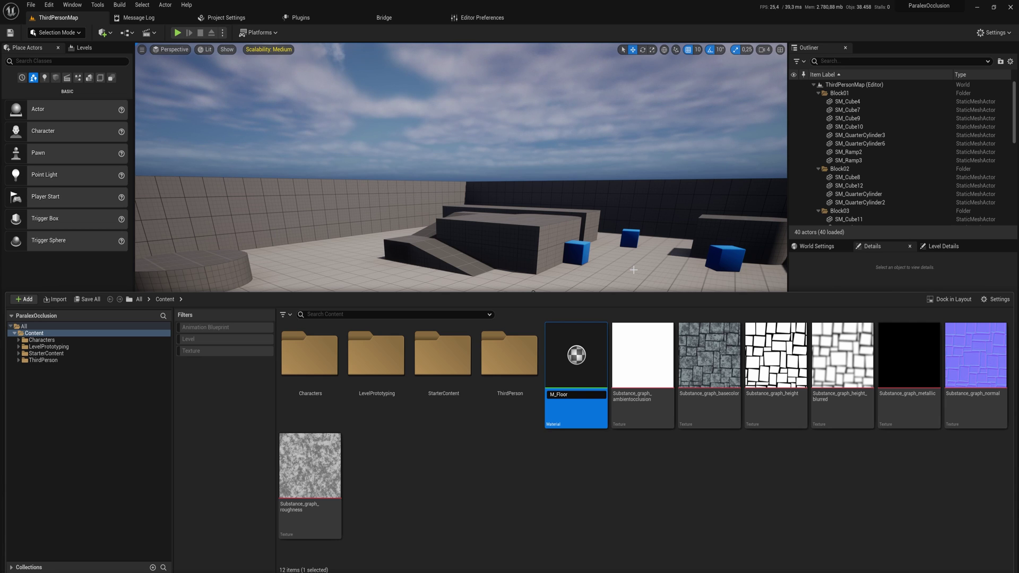
pyautogui.write('M_Floortiles')
pyautogui.press('Return')
pyautogui.doubleClick(553, 369)
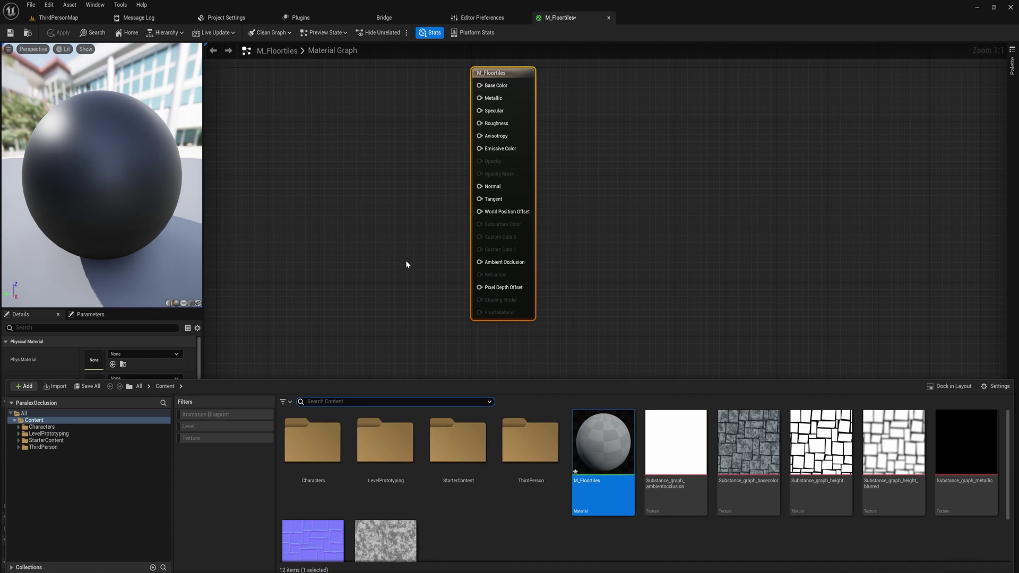
# Add the Substance_graph_basecolor, Substance_graph_normal and Substance_graph_roughness textures to the M_Floortiles graph as texture samples.
pyautogui.hotkey('ctrl', 'space')
pyautogui.moveTo(752, 448); pyautogui.dragTo(536, 212)
pyautogui.hotkey('ctrl', 'space')
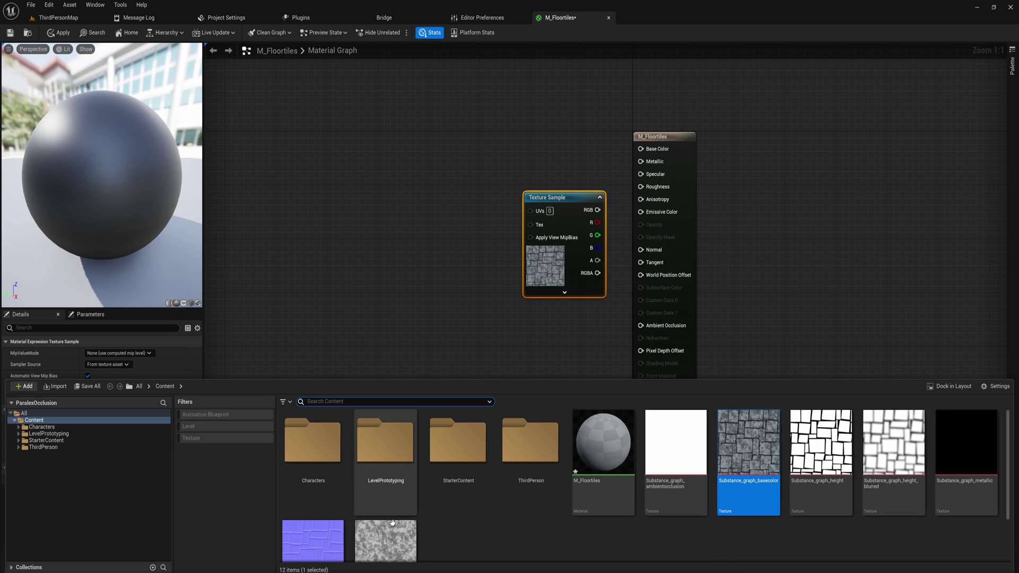
pyautogui.click(321, 531)
pyautogui.moveTo(321, 531); pyautogui.dragTo(461, 309)
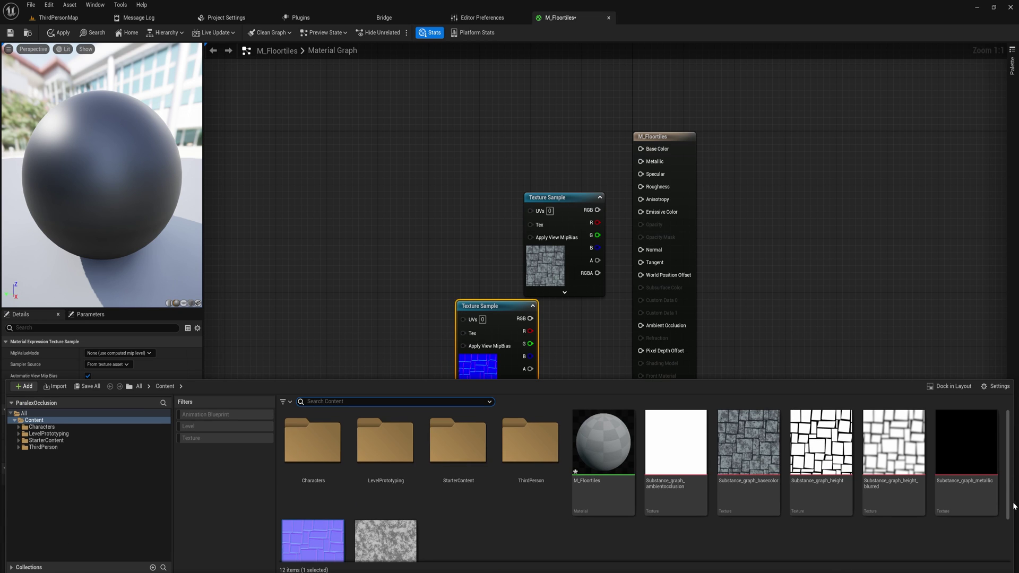
pyautogui.scroll(-1, 446, 472)
pyautogui.click(393, 512)
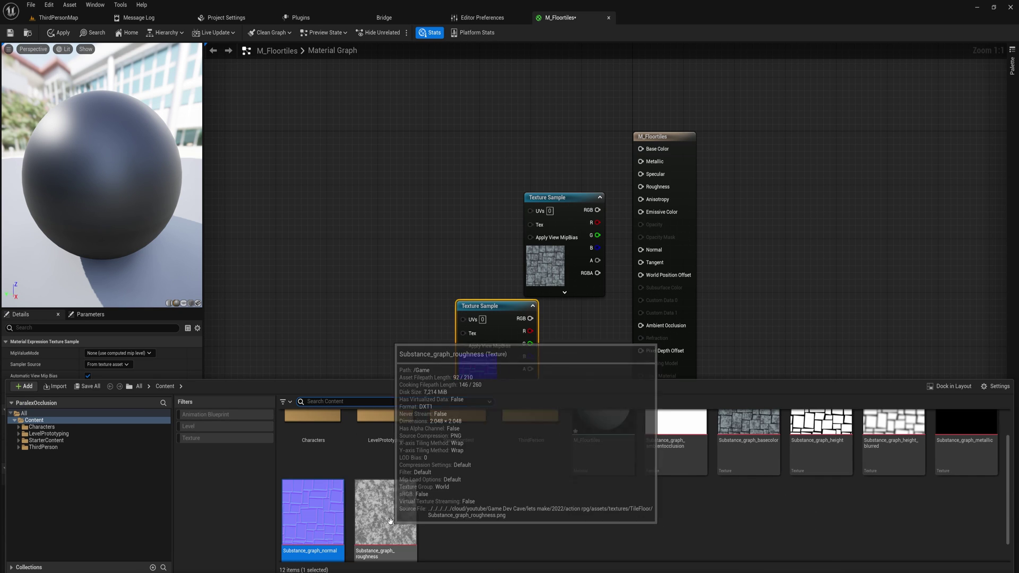
pyautogui.moveTo(393, 512); pyautogui.dragTo(448, 137)
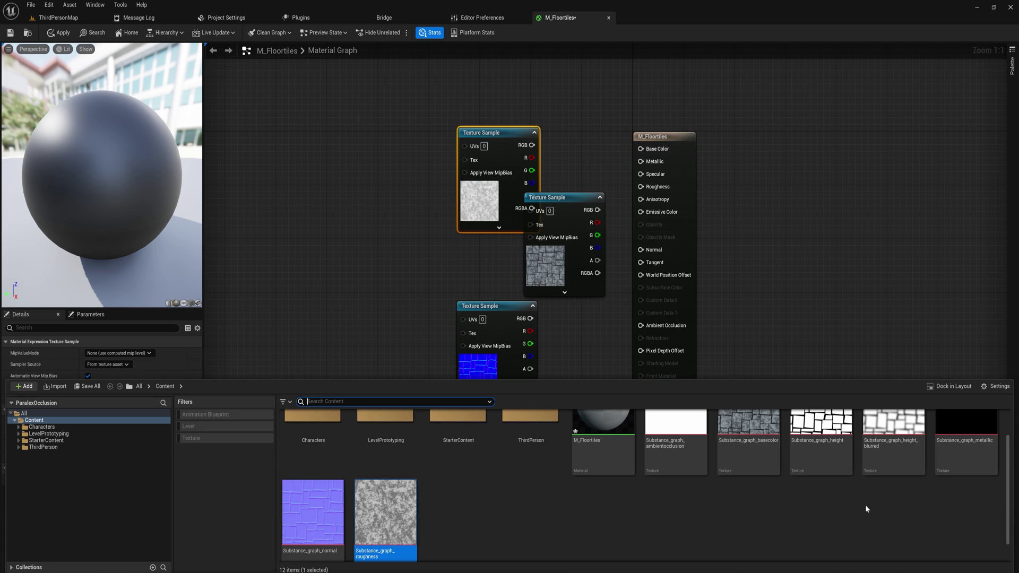
pyautogui.scroll(-1, 864, 504)
pyautogui.scroll(1, 865, 504)
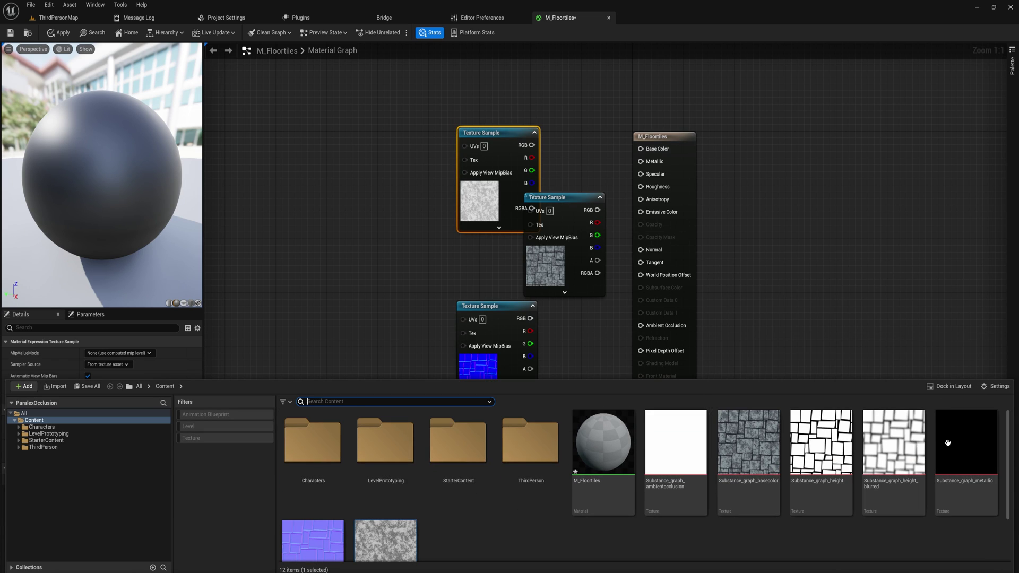
# Connect the RGB outputs of the three texture samples to Base Color, Normal and Roughness, and stack the samples beside the material node.
pyautogui.click(531, 133)
pyautogui.moveTo(640, 249); pyautogui.dragTo(530, 320)
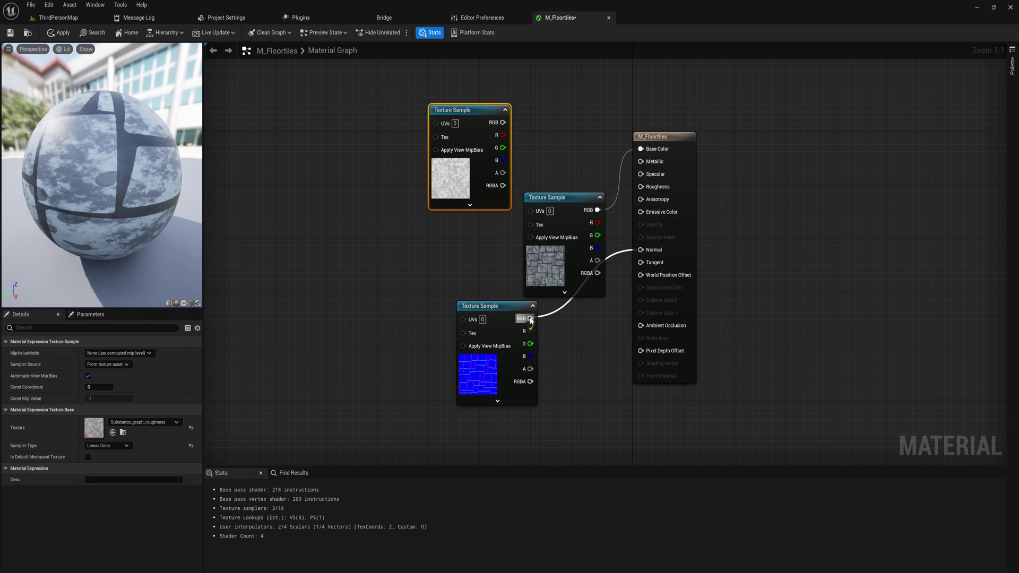
pyautogui.moveTo(503, 123); pyautogui.dragTo(641, 161)
pyautogui.moveTo(551, 198); pyautogui.dragTo(500, 80)
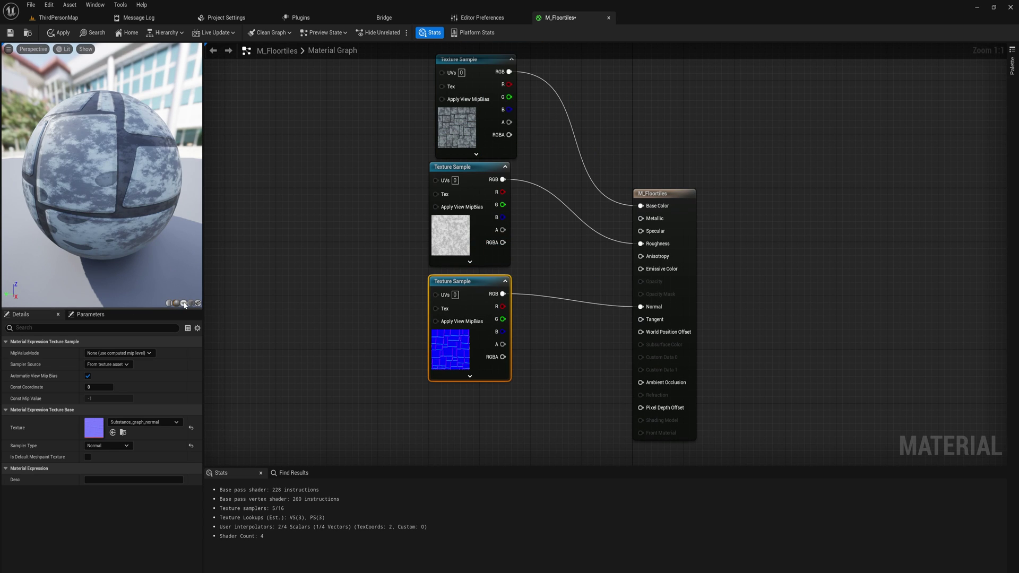
# Switch the material preview to a plane and inspect the tiles on it.
pyautogui.click(184, 304)
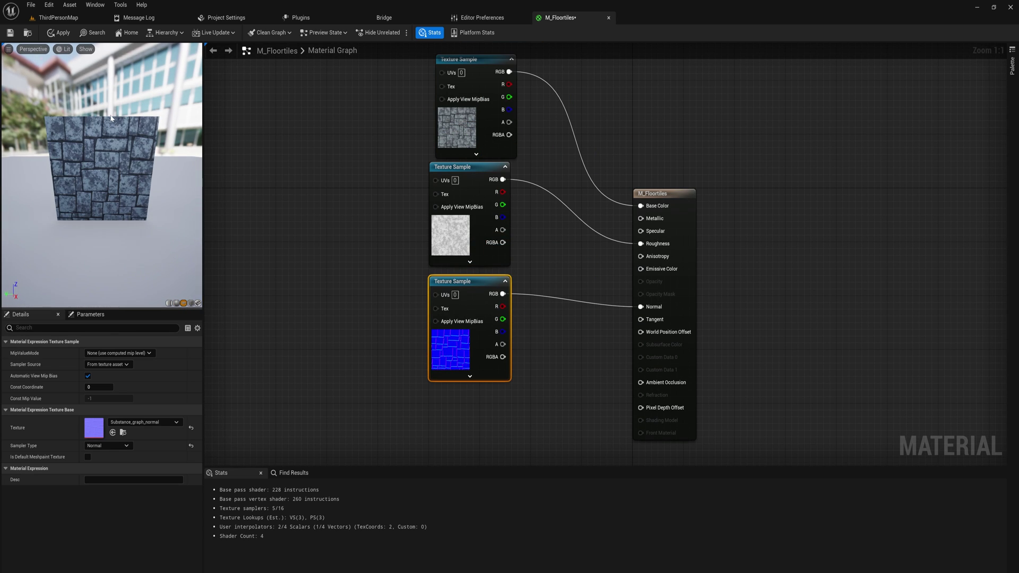
pyautogui.moveTo(143, 175)
pyautogui.mouseDown()
pyautogui.moveTo(124, 183)
pyautogui.moveTo(46, 170)
pyautogui.moveTo(141, 175)
pyautogui.moveTo(114, 173)
pyautogui.moveTo(120, 140)
pyautogui.moveTo(136, 183)
pyautogui.moveTo(165, 183)
pyautogui.moveTo(114, 172)
pyautogui.moveTo(129, 186)
pyautogui.mouseUp()
pyautogui.scroll(-3, 102, 175)
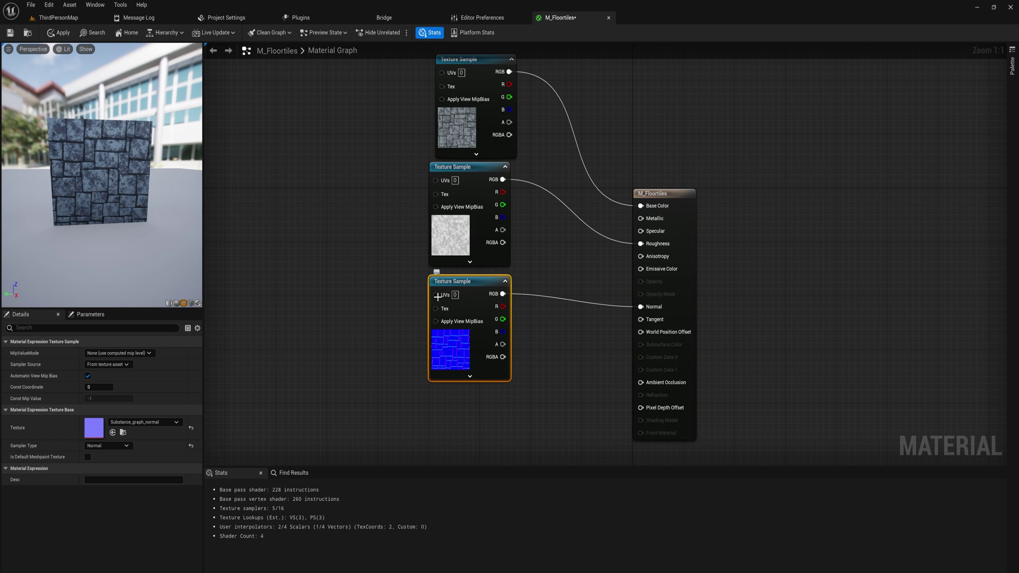
# Add the Substance_graph_height and Substance_graph_height_blurred textures to the graph and align their samples in a column.
pyautogui.hotkey('ctrl', 'space')
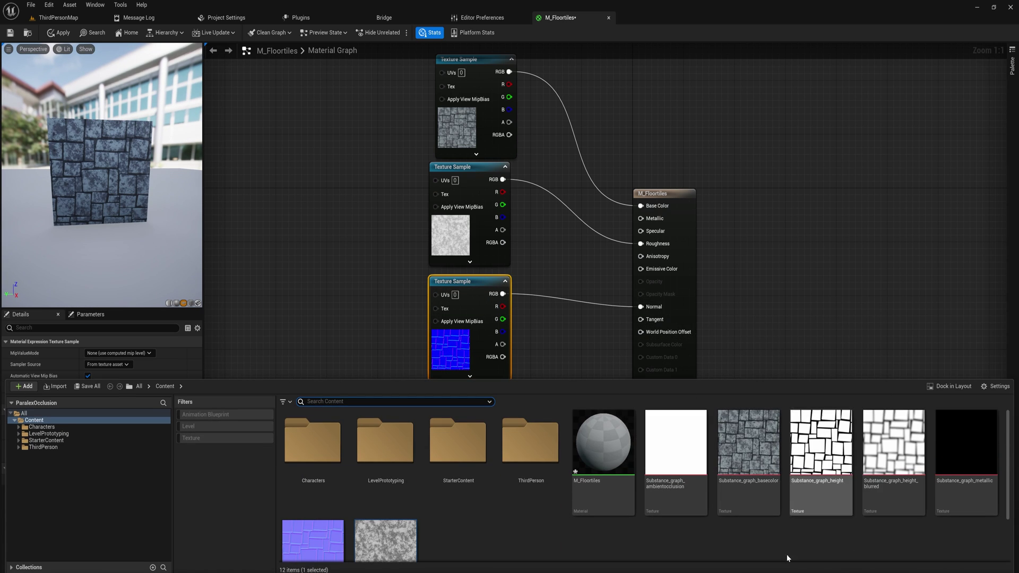
pyautogui.moveTo(832, 468); pyautogui.dragTo(260, 266)
pyautogui.hotkey('ctrl', 'space')
pyautogui.moveTo(893, 456); pyautogui.dragTo(367, 362)
pyautogui.moveTo(368, 339); pyautogui.dragTo(410, 278, button='right')
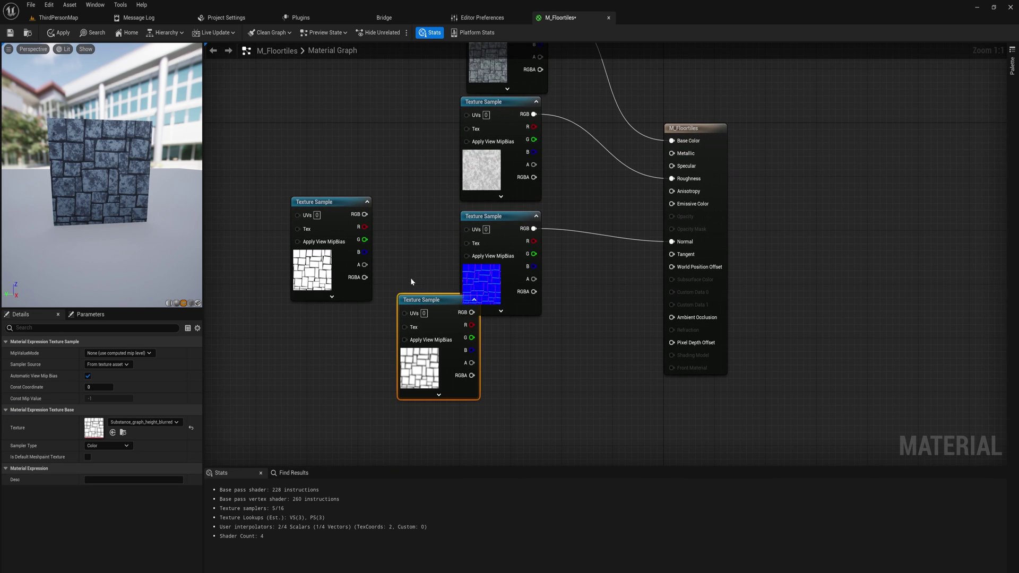
pyautogui.moveTo(430, 308); pyautogui.dragTo(313, 325)
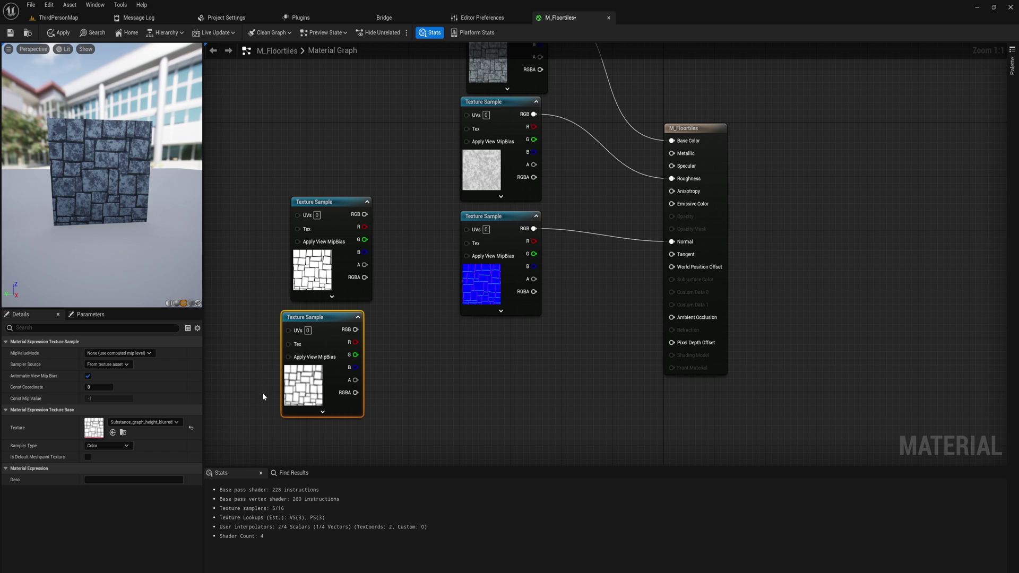
pyautogui.moveTo(334, 213); pyautogui.dragTo(320, 216)
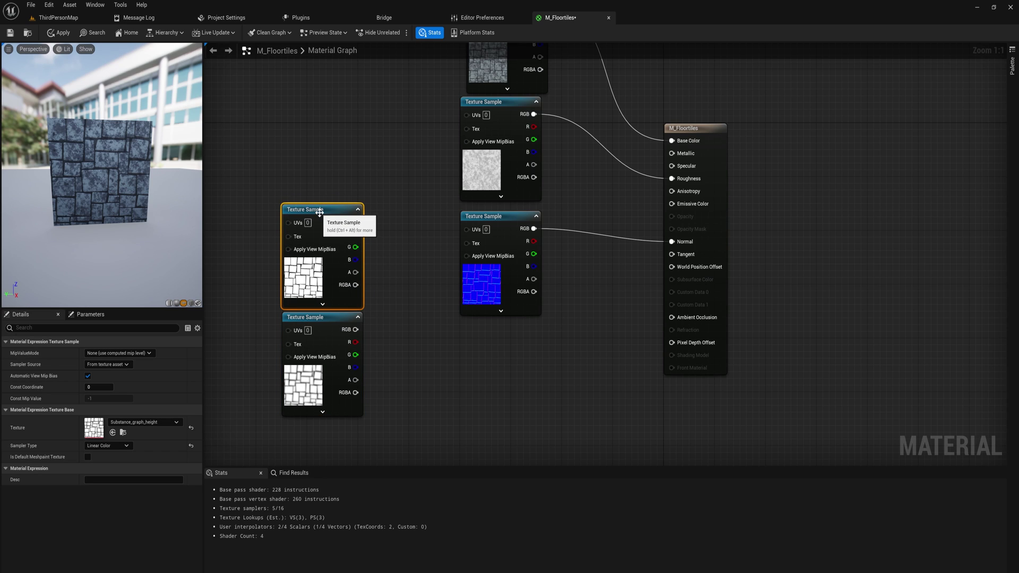
# Move both height texture samples together, farther away from the base color, roughness and normal samples.
pyautogui.moveTo(386, 337); pyautogui.dragTo(514, 333, button='right')
pyautogui.moveTo(542, 357); pyautogui.dragTo(355, 100)
pyautogui.moveTo(453, 210); pyautogui.dragTo(326, 190)
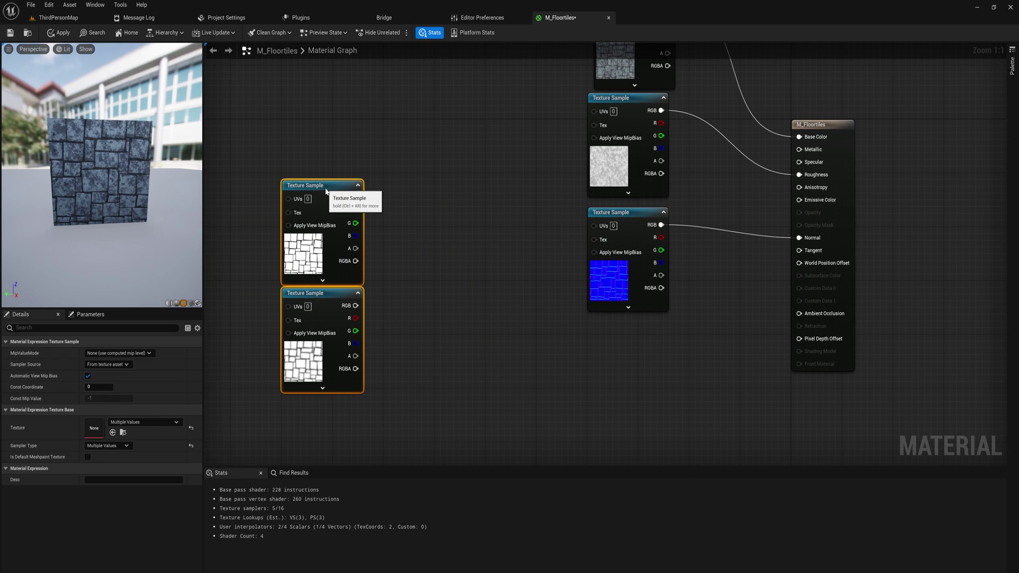
pyautogui.moveTo(377, 215); pyautogui.dragTo(405, 189, button='right')
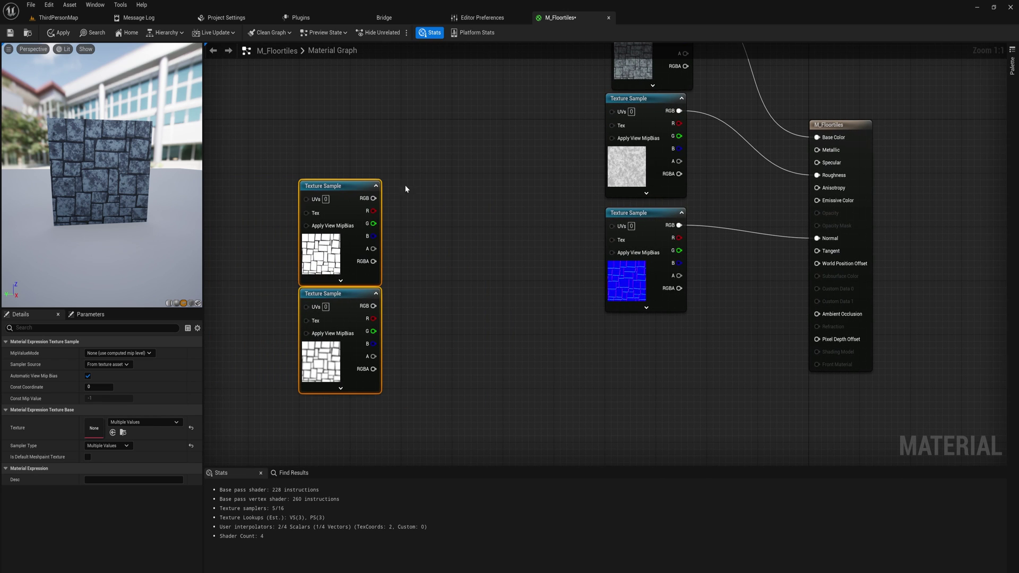
# Spread the two height texture samples apart vertically to leave a gap between them.
pyautogui.click(389, 160)
pyautogui.moveTo(334, 186); pyautogui.dragTo(335, 165)
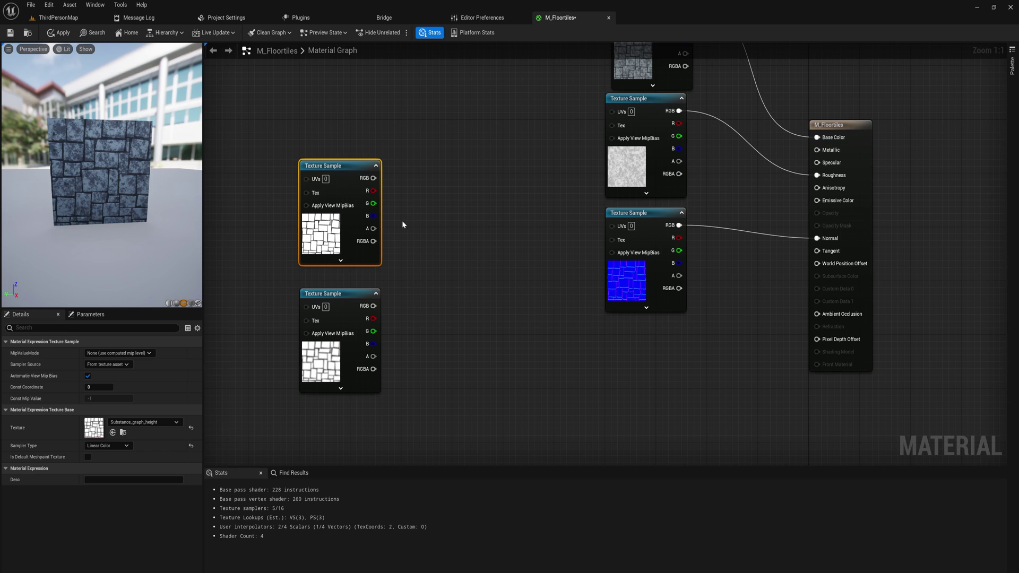
pyautogui.moveTo(350, 170); pyautogui.dragTo(331, 159)
pyautogui.moveTo(333, 303)
pyautogui.mouseDown()
pyautogui.moveTo(327, 295)
pyautogui.moveTo(333, 322)
pyautogui.mouseUp()
pyautogui.moveTo(386, 288); pyautogui.dragTo(396, 303, button='right')
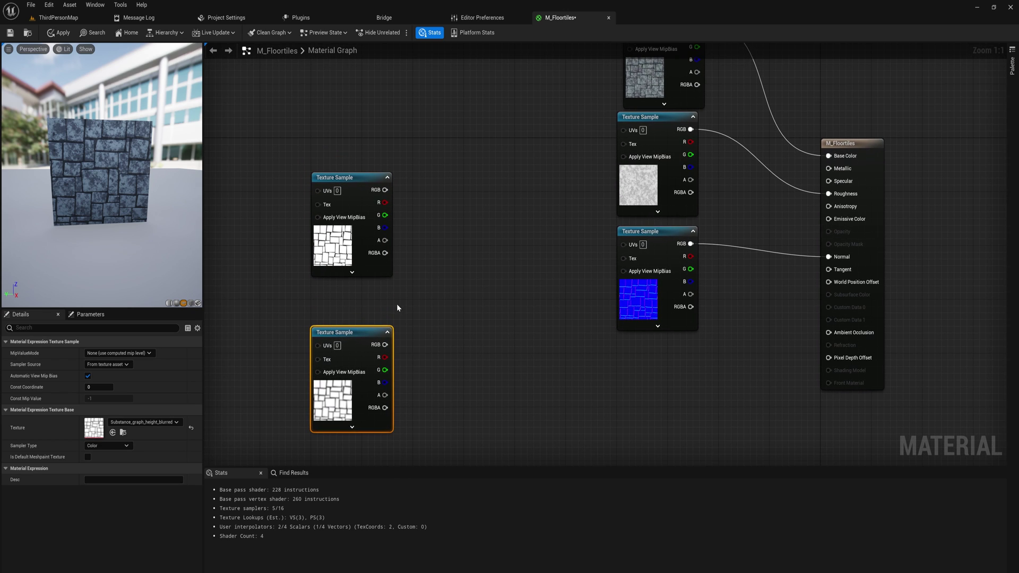
pyautogui.moveTo(305, 305); pyautogui.dragTo(428, 451)
pyautogui.click(439, 315)
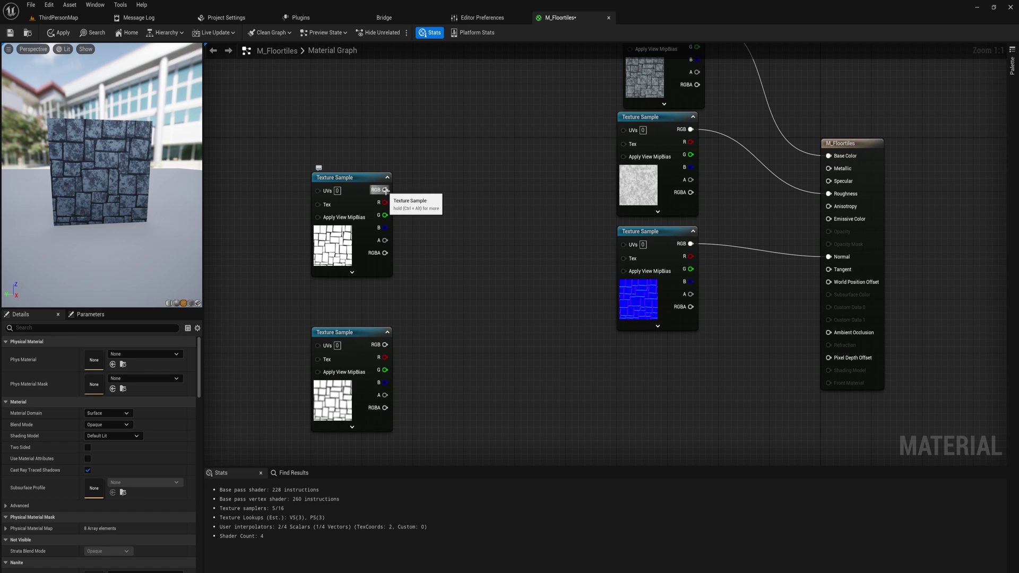
# Connect the Substance_graph_height sample's RGB output to World Position Offset and place the sample below the normal map sample.
pyautogui.moveTo(385, 190); pyautogui.dragTo(828, 282)
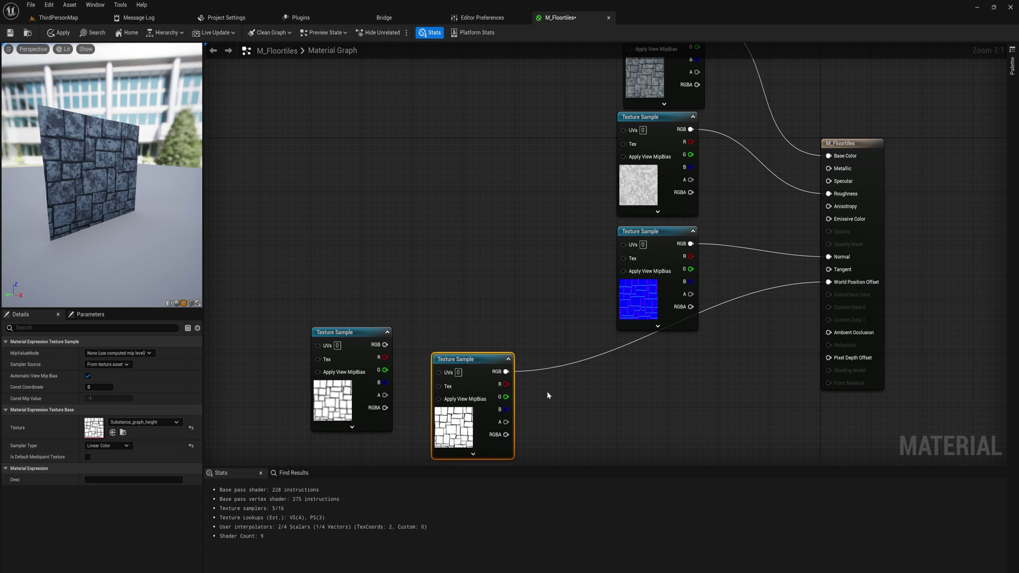
pyautogui.moveTo(547, 391); pyautogui.dragTo(504, 334, button='right')
pyautogui.moveTo(434, 312); pyautogui.dragTo(625, 299)
pyautogui.moveTo(716, 295); pyautogui.dragTo(598, 330, button='right')
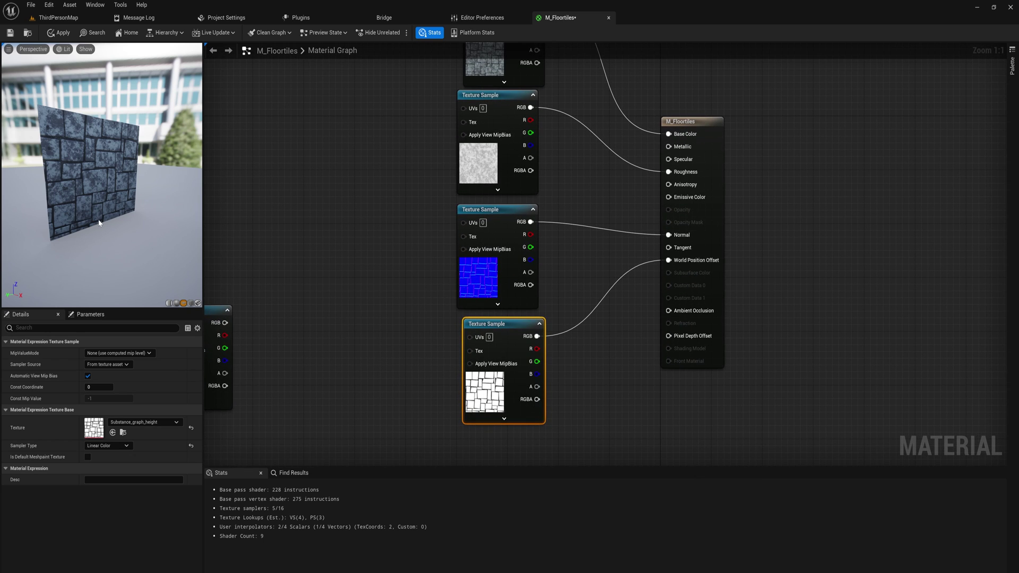
pyautogui.moveTo(98, 219); pyautogui.dragTo(128, 220)
# Add a Multiply node with its A input fed by the height sample's RGB output.
pyautogui.moveTo(531, 342); pyautogui.dragTo(504, 350)
pyautogui.write('multiply')
pyautogui.press('Return')
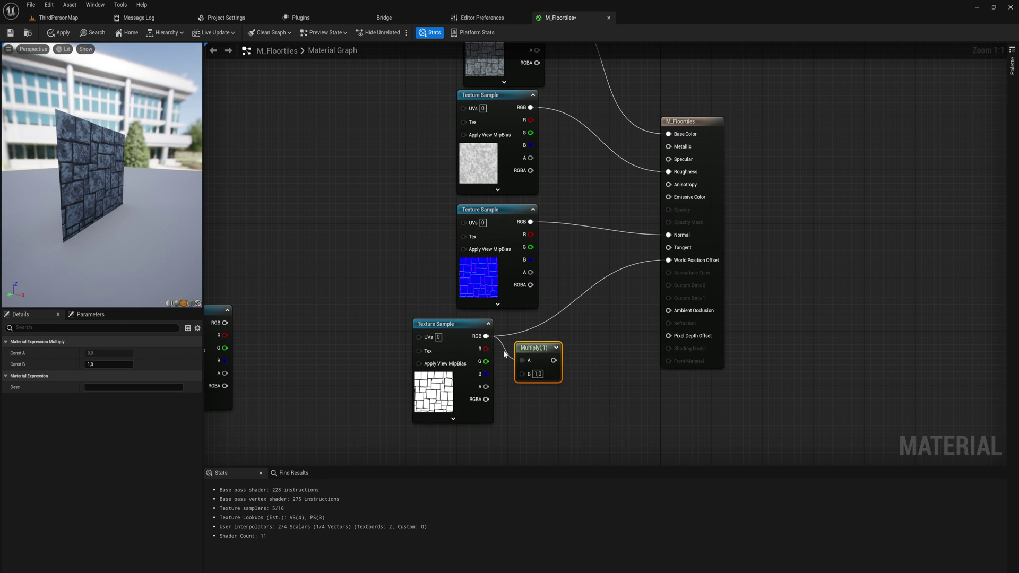
# Add a VertexNormalWS node to the Multiply node's B input.
pyautogui.moveTo(516, 372)
pyautogui.mouseDown()
pyautogui.moveTo(553, 347)
pyautogui.moveTo(528, 363)
pyautogui.mouseUp()
pyautogui.write('vert')
pyautogui.press('Down')
pyautogui.press('Down')
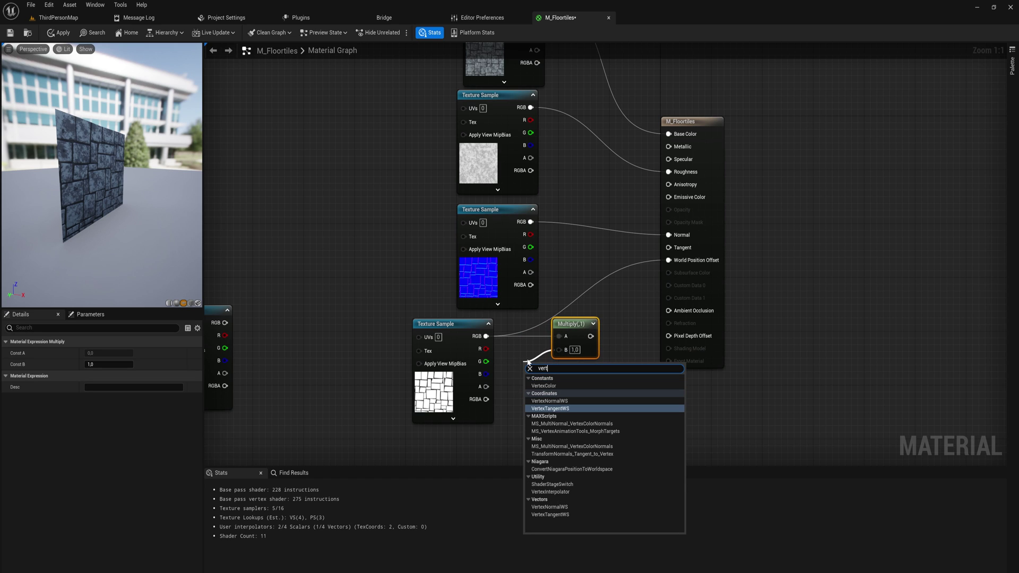
pyautogui.press('Up')
pyautogui.press('Return')
# Connect the Multiply output to World Position Offset and save the M_Floortiles material after checking the preview plane.
pyautogui.moveTo(582, 336); pyautogui.dragTo(669, 260)
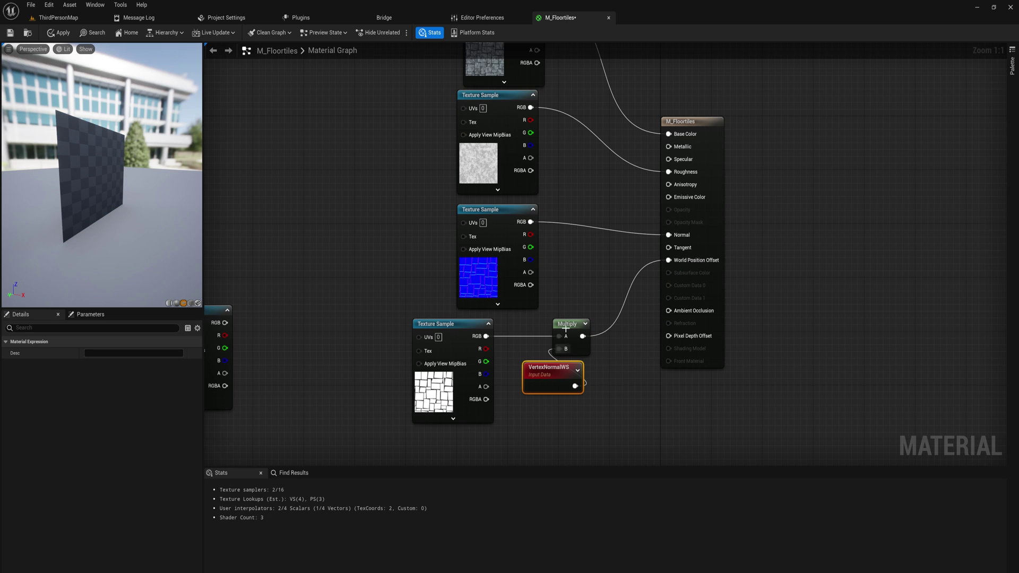
pyautogui.moveTo(566, 329); pyautogui.dragTo(610, 322)
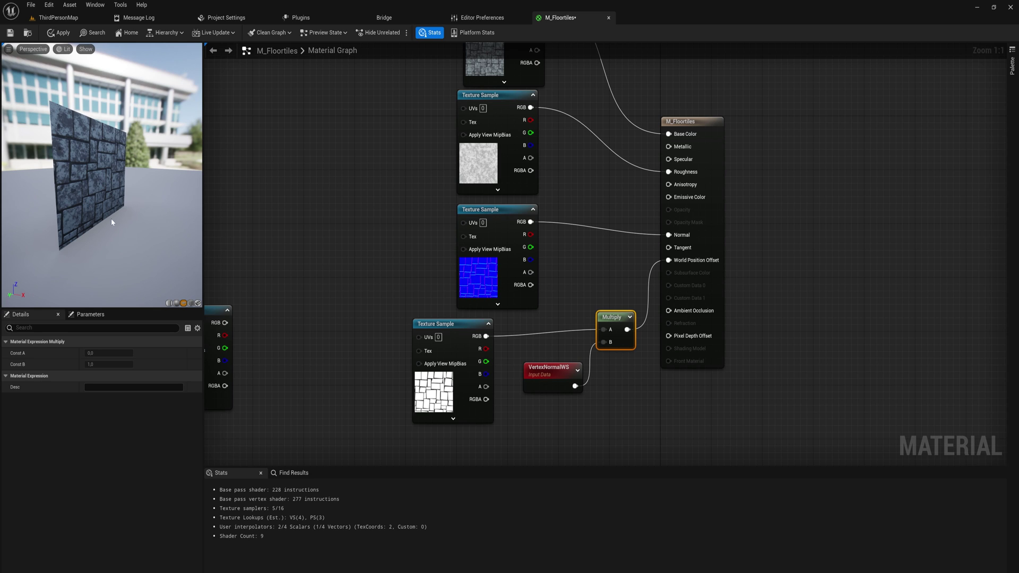
pyautogui.moveTo(132, 140); pyautogui.dragTo(109, 139)
pyautogui.moveTo(58, 106); pyautogui.dragTo(26, 106)
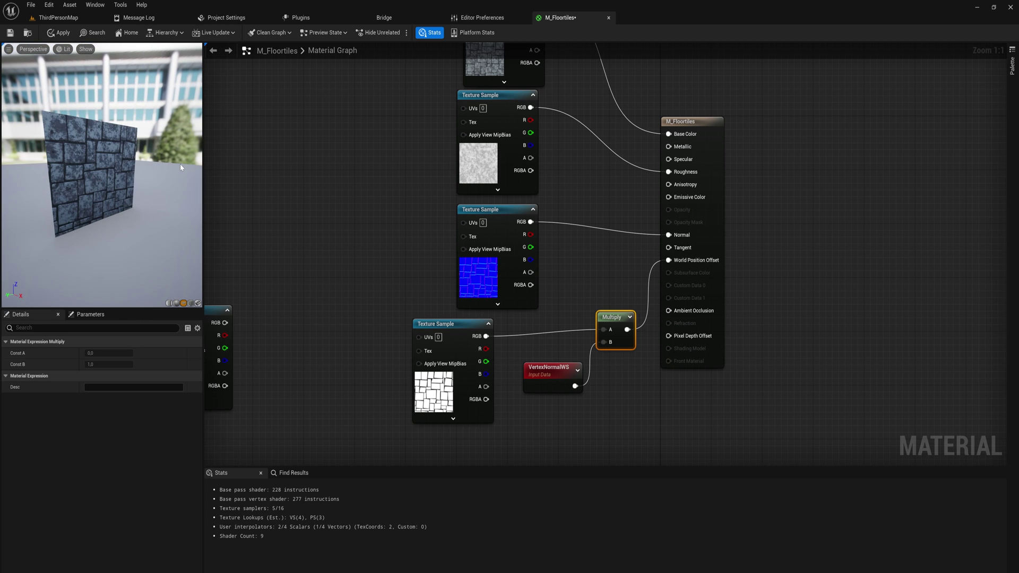
pyautogui.hotkey('ctrl', 's')
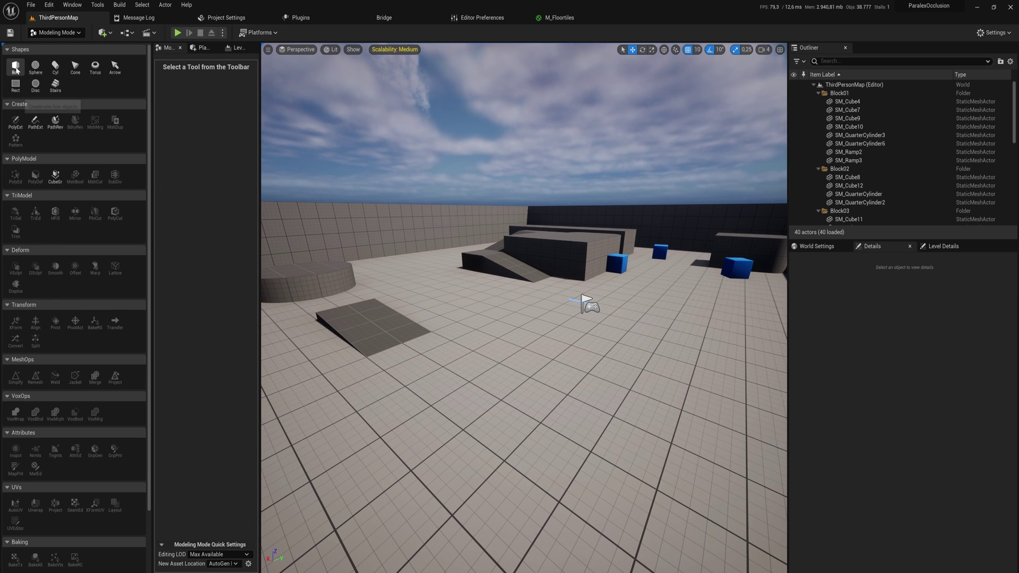
# Create a box 100 units wide, deep and high on the floor, raised to a height of about 100.
pyautogui.click(16, 66)
pyautogui.click(519, 333)
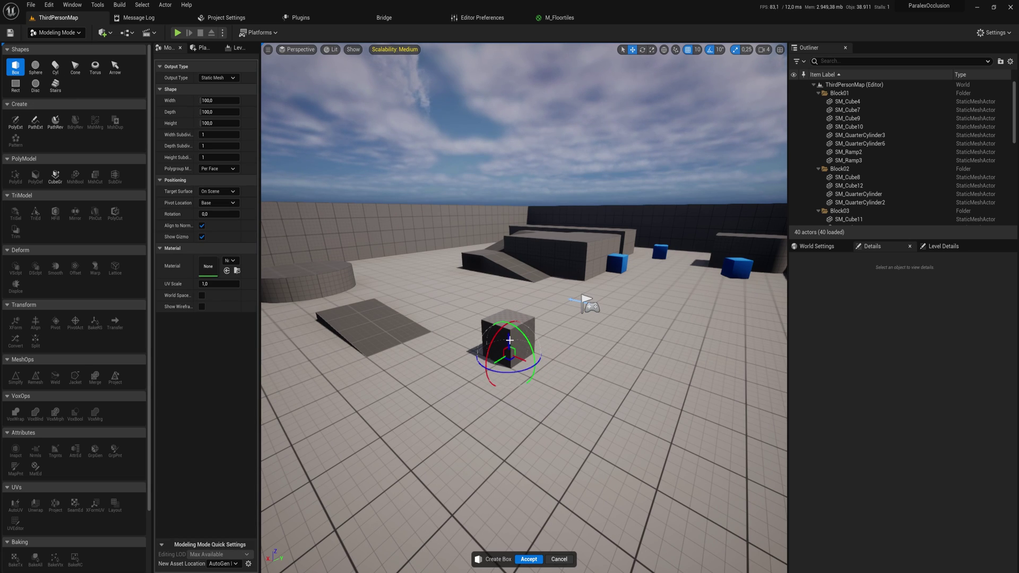
pyautogui.moveTo(510, 340); pyautogui.dragTo(503, 301)
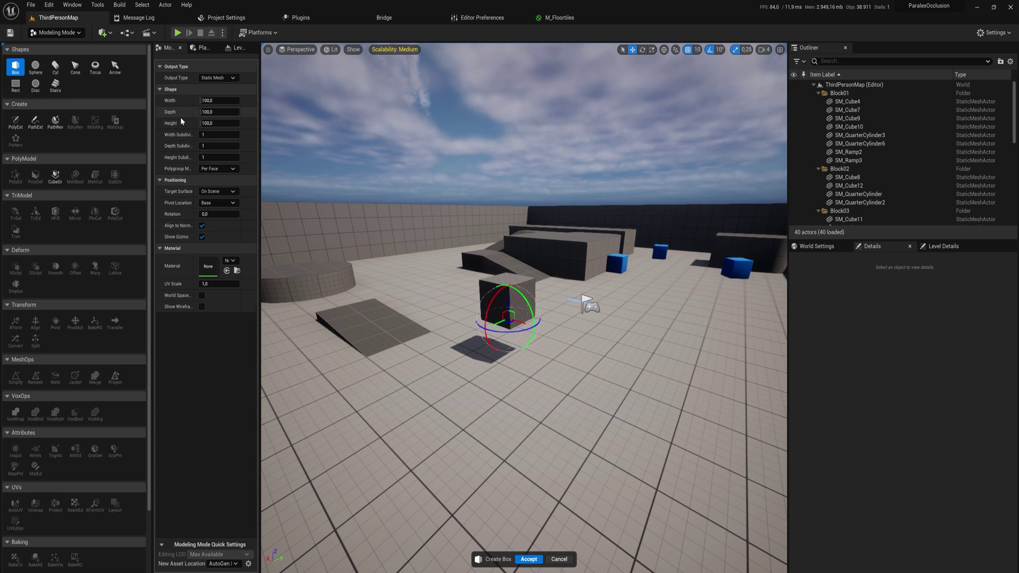
pyautogui.click(529, 559)
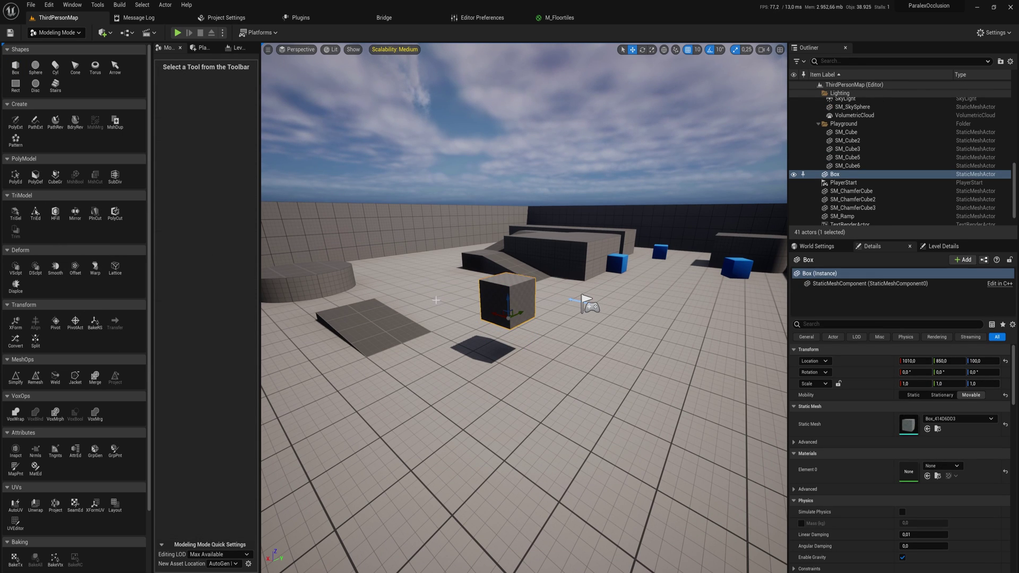
# Subdivide the box with the Bilinear scheme, entering a subdivision level of 10, and accept the result.
pyautogui.click(114, 175)
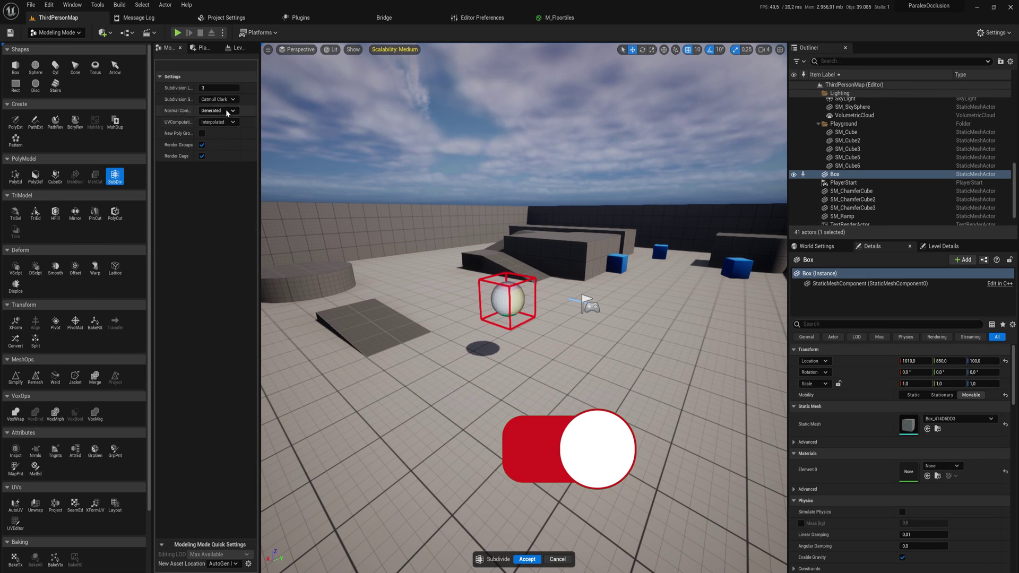
pyautogui.press('w')
pyautogui.moveTo(523, 308)
pyautogui.mouseDown(button='right')
pyautogui.moveTo(547, 309)
pyautogui.moveTo(530, 305)
pyautogui.mouseUp(button='right')
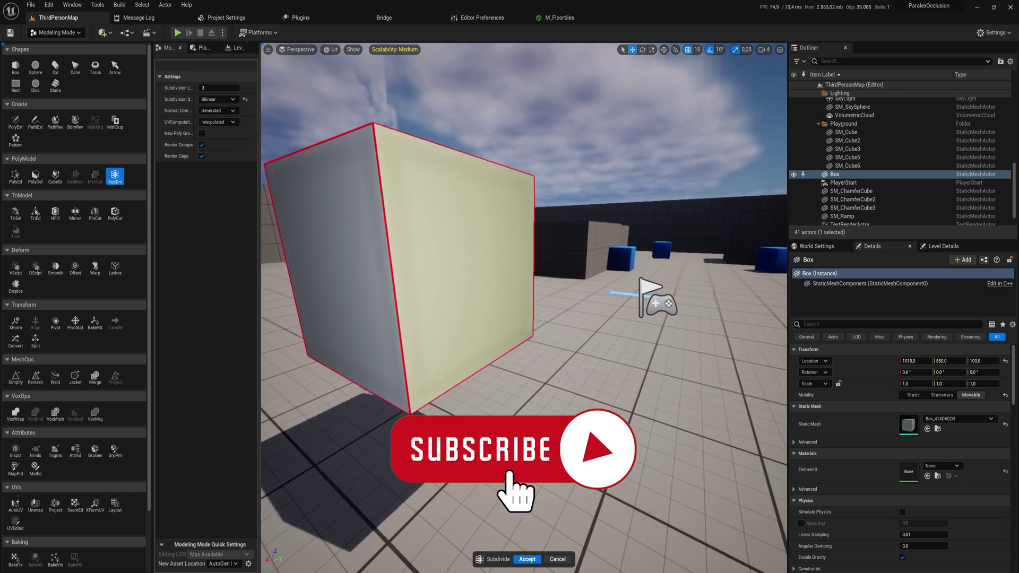
pyautogui.press('s')
pyautogui.press('a')
pyautogui.press('d')
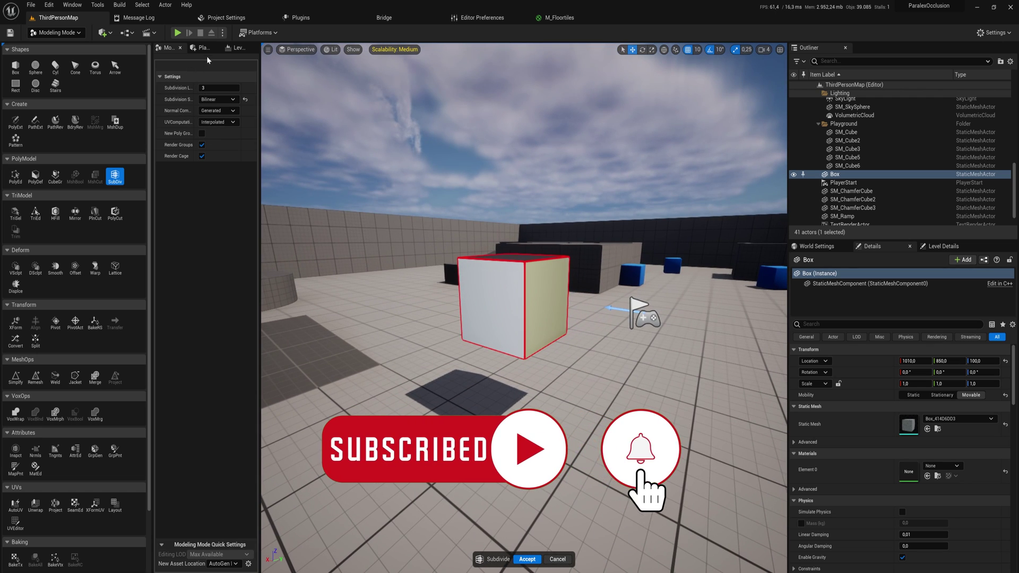
pyautogui.click(219, 88)
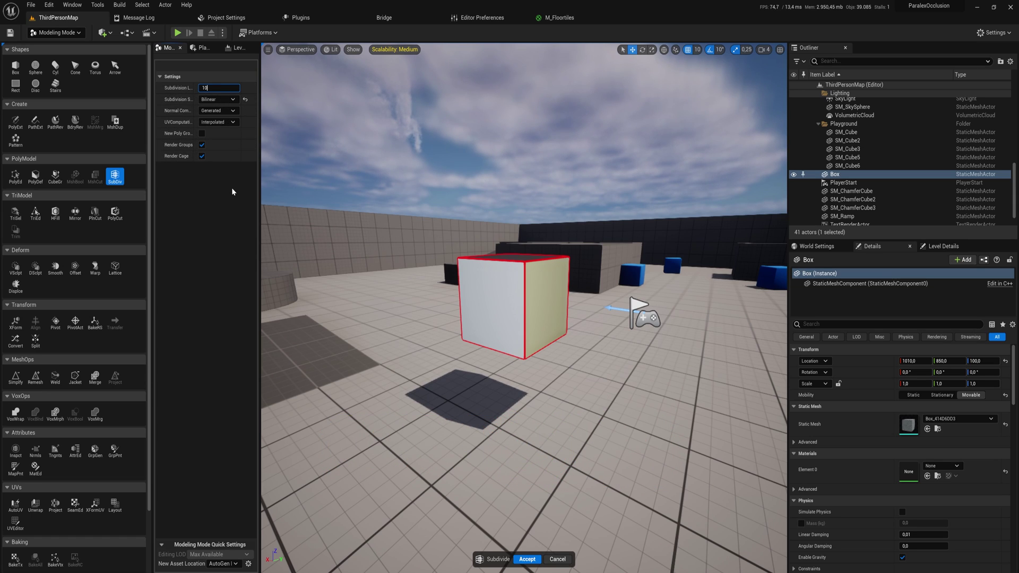
pyautogui.press('Return')
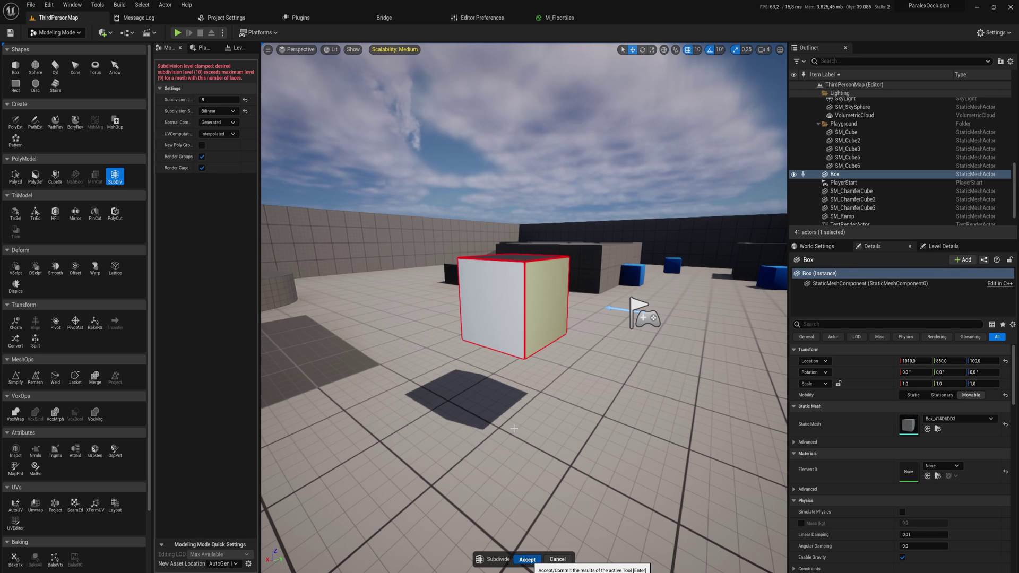
pyautogui.press('Return')
# Examine the subdivided box's mesh density in the Wireframe view mode and return to Lit.
pyautogui.click(330, 49)
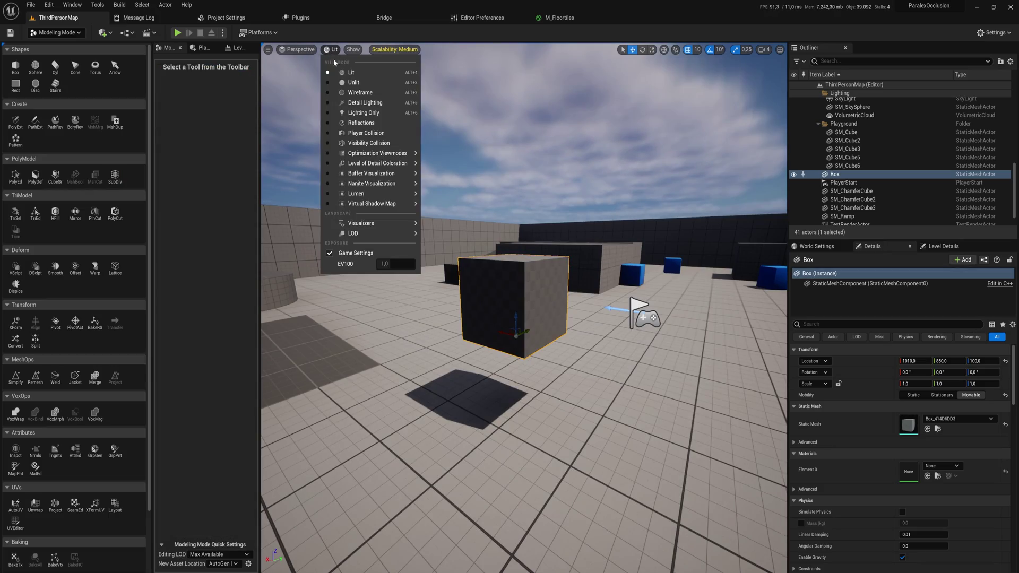
pyautogui.click(366, 94)
pyautogui.press('w')
pyautogui.moveTo(648, 349); pyautogui.dragTo(546, 338, button='right')
pyautogui.press('d')
pyautogui.press('w')
pyautogui.press('s')
pyautogui.press('a')
pyautogui.press('w')
pyautogui.moveTo(483, 146); pyautogui.dragTo(483, 146, button='right')
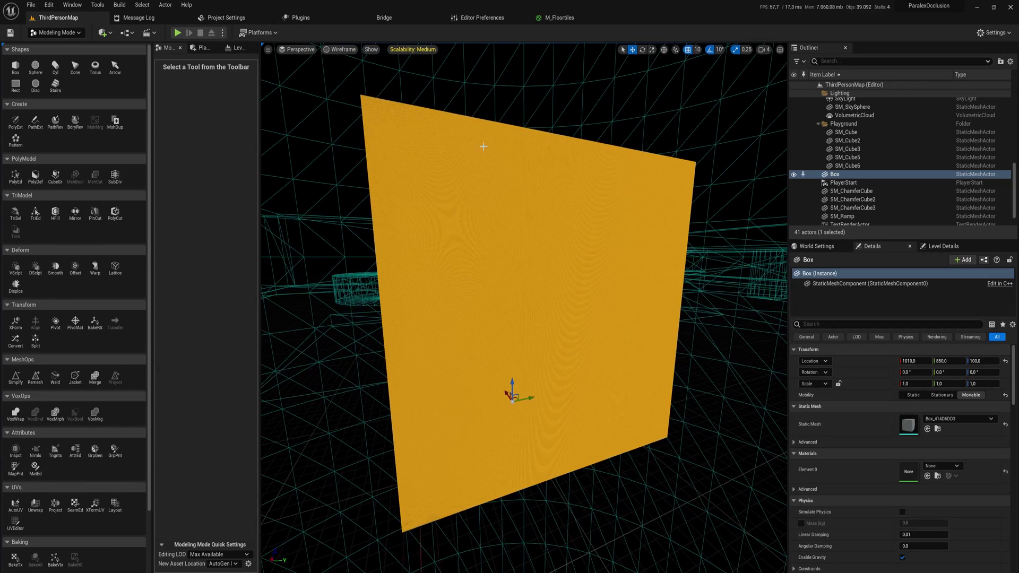
pyautogui.click(335, 50)
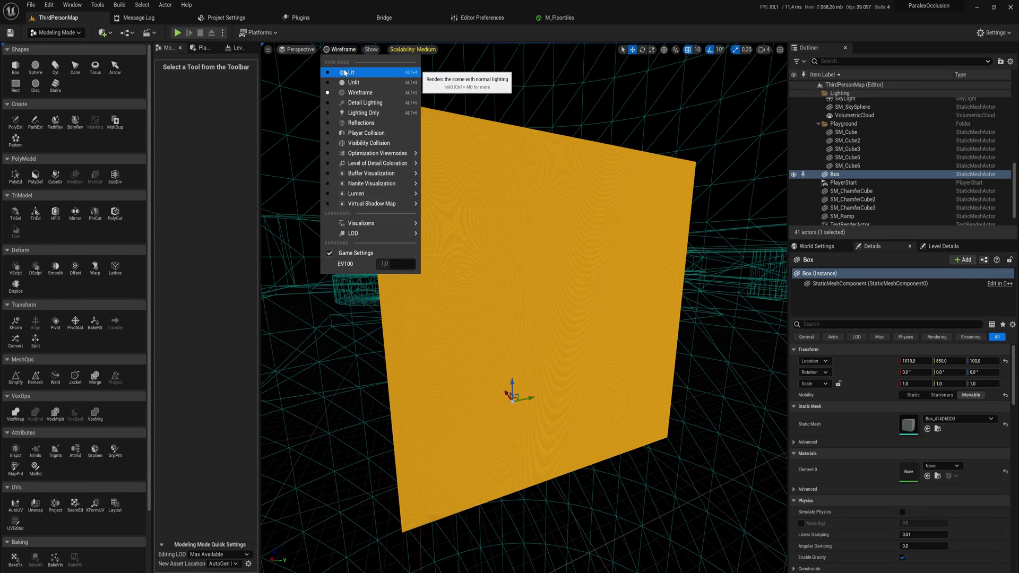
pyautogui.click(344, 73)
# Assign the M_Floortiles material to Element 0 of the subdivided box.
pyautogui.moveTo(531, 297); pyautogui.dragTo(536, 299, button='right')
pyautogui.press('s')
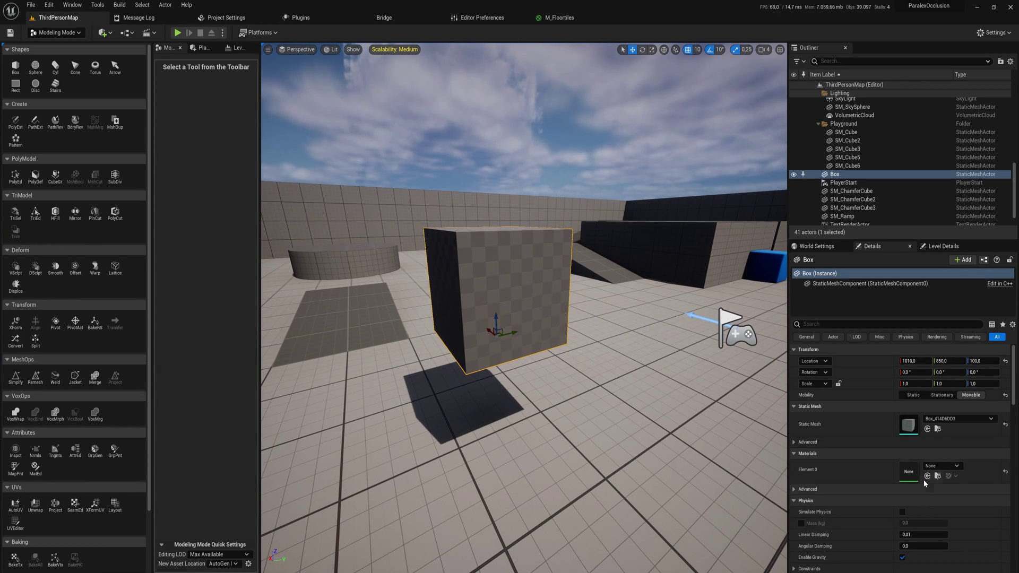
pyautogui.hotkey('ctrl', 'space')
pyautogui.click(589, 358)
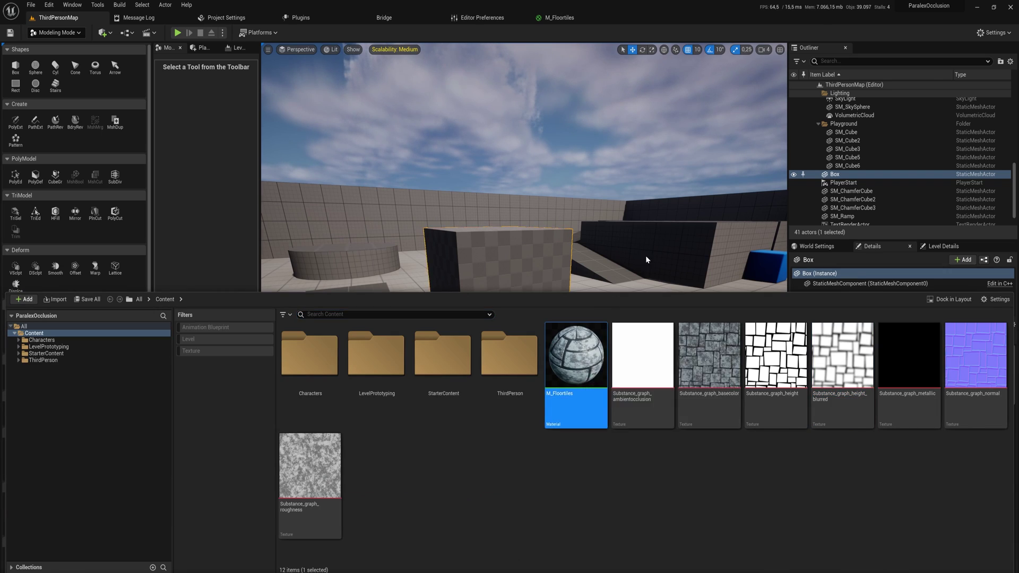
pyautogui.moveTo(645, 256); pyautogui.dragTo(646, 292, button='right')
pyautogui.click(927, 476)
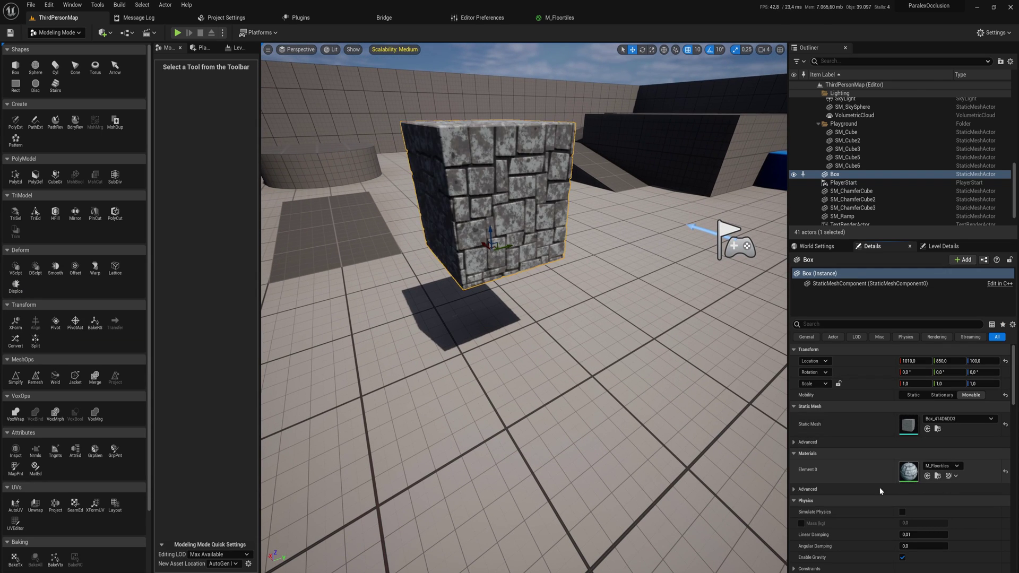
# Examine the displaced stone tiles on the subdivided box's faces and corners, both close up and from a distance.
pyautogui.moveTo(722, 510); pyautogui.dragTo(764, 480, button='right')
pyautogui.press('w')
pyautogui.moveTo(567, 318); pyautogui.dragTo(536, 330, button='right')
pyautogui.press('s')
pyautogui.press('d')
pyautogui.press('a')
pyautogui.press('s')
pyautogui.press('d')
pyautogui.press('w')
pyautogui.press('w')
pyautogui.press('a')
pyautogui.press('s')
pyautogui.press('d')
pyautogui.press('a')
pyautogui.press('d')
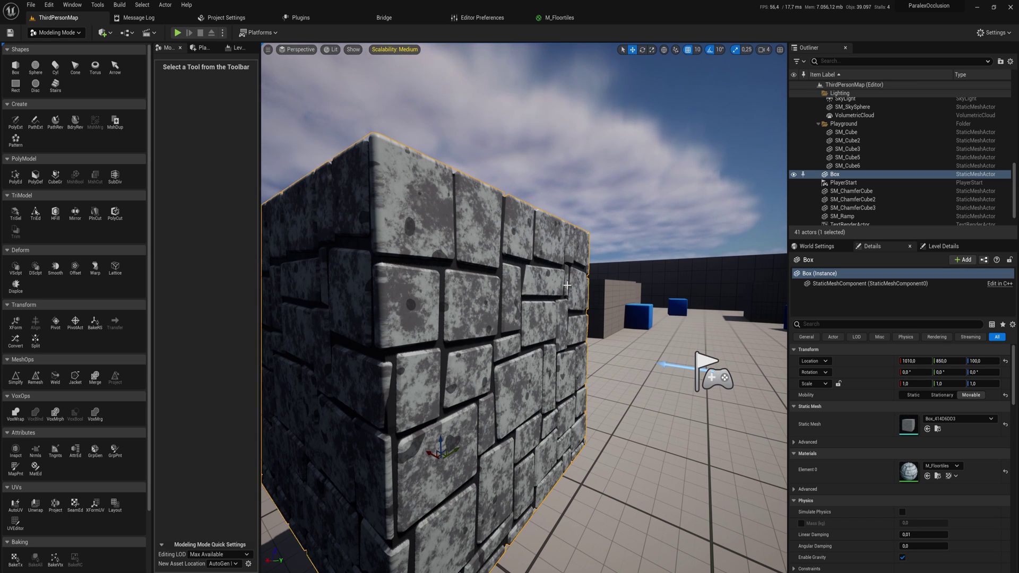
pyautogui.moveTo(567, 285); pyautogui.dragTo(567, 304, button='right')
pyautogui.press('s')
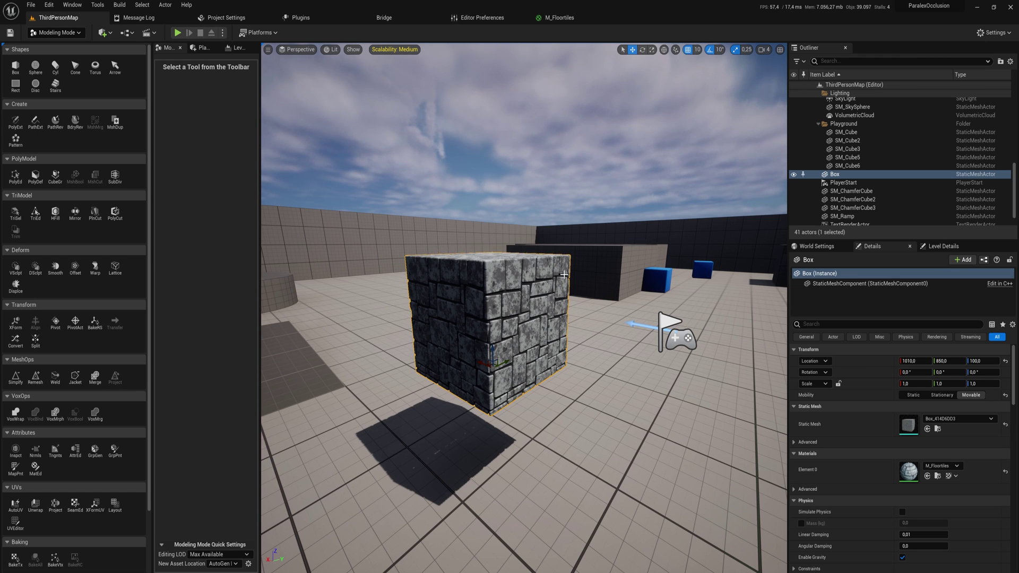
# Create a second, unsubdivided 100-unit box beside the first and assign it the M_Floortiles material.
pyautogui.press('w')
pyautogui.moveTo(567, 303); pyautogui.dragTo(566, 276, button='right')
pyautogui.press('d')
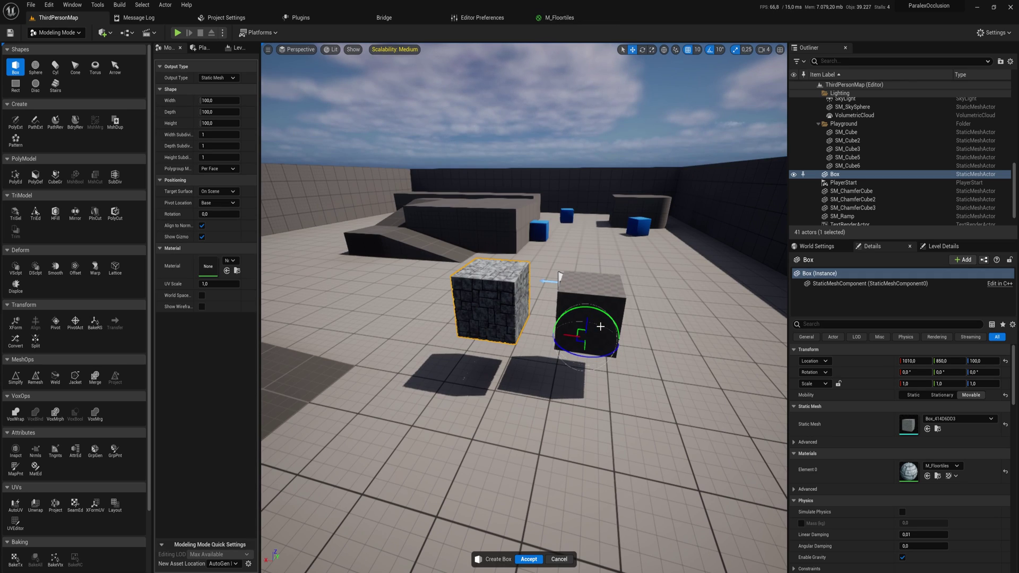
pyautogui.click(529, 559)
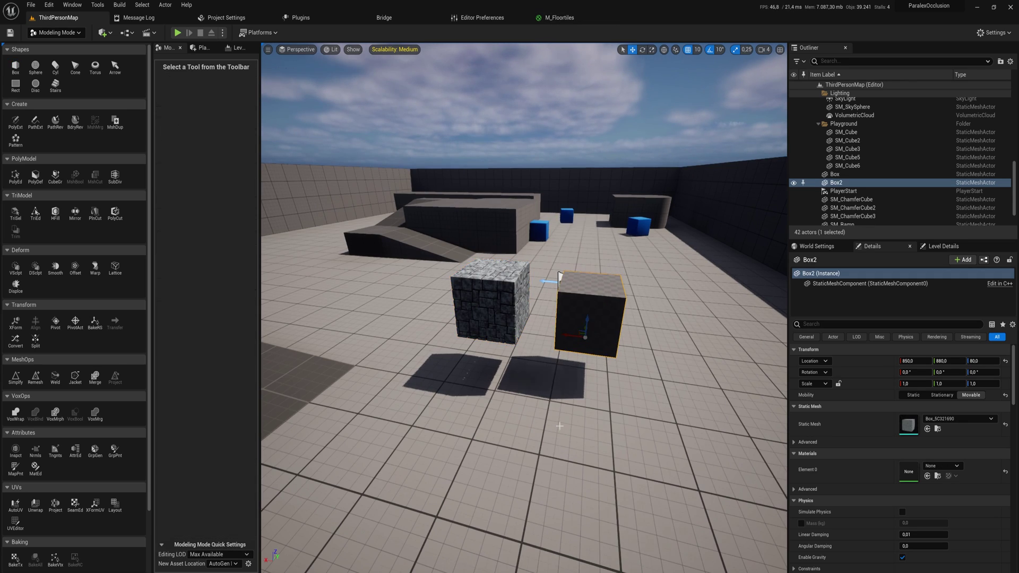
pyautogui.click(927, 476)
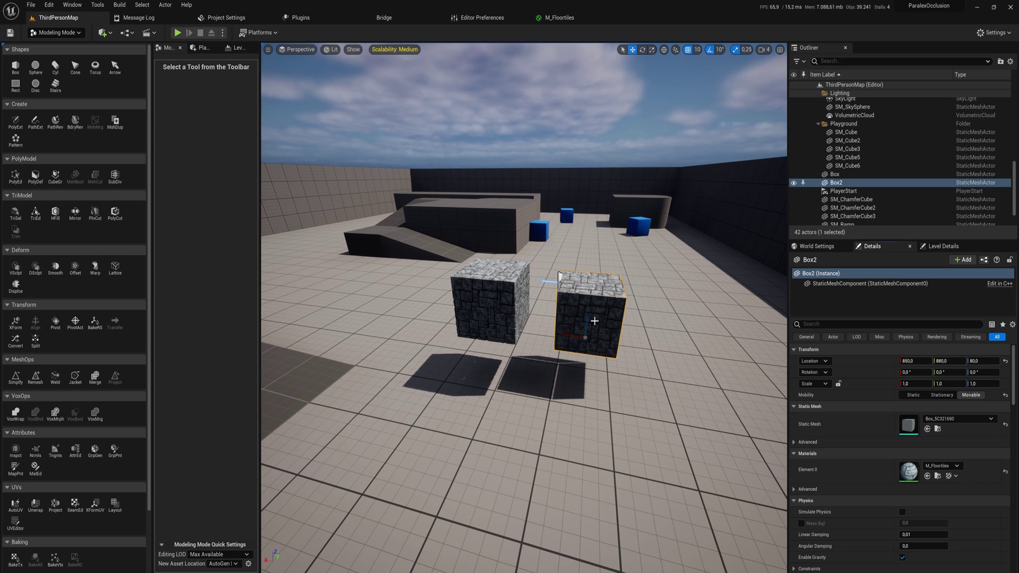
# Reposition the second box in the level to X 870, Y 880, Z 90.
pyautogui.moveTo(586, 319); pyautogui.dragTo(535, 325)
pyautogui.press('w')
pyautogui.moveTo(535, 326); pyautogui.dragTo(530, 305, button='right')
pyautogui.press('s')
pyautogui.moveTo(481, 390); pyautogui.dragTo(541, 392)
# Compare the tile displacement on the subdivided box with that on the unsubdivided box.
pyautogui.moveTo(541, 391); pyautogui.dragTo(523, 374, button='right')
pyautogui.press('w')
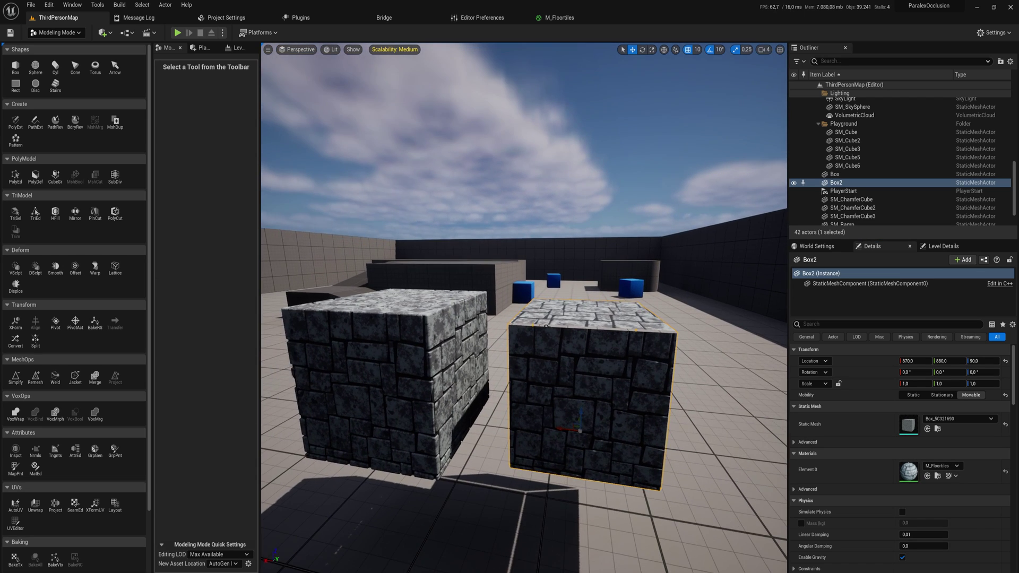
pyautogui.press('d')
pyautogui.moveTo(727, 384); pyautogui.dragTo(654, 374, button='right')
pyautogui.press('d')
pyautogui.moveTo(544, 413); pyautogui.dragTo(538, 438, button='right')
pyautogui.press('w')
pyautogui.press('s')
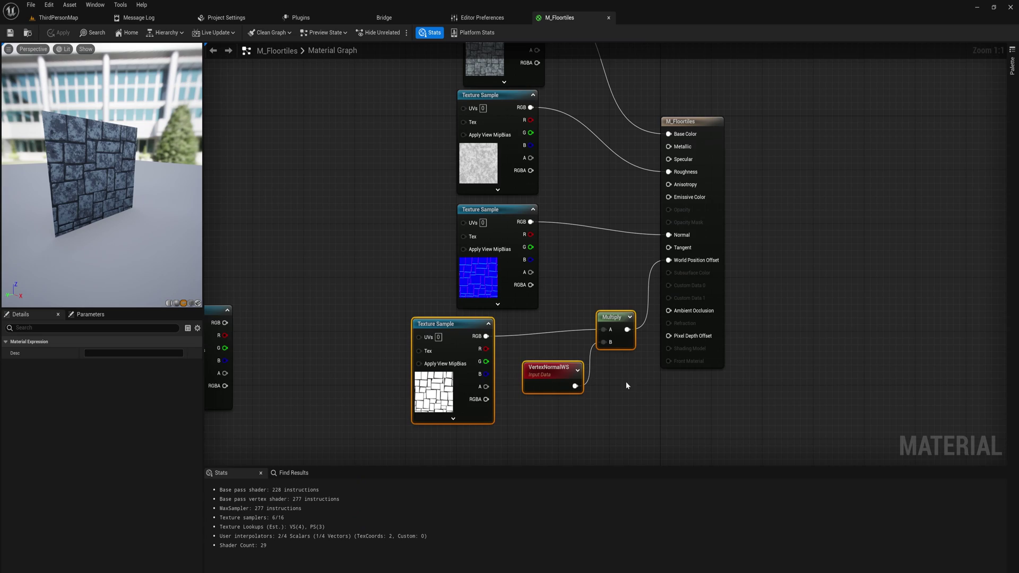
# Remove the Multiply and VertexNormalWS nodes from the M_Floortiles graph, keeping the Substance_graph_height sample.
pyautogui.moveTo(625, 380); pyautogui.dragTo(679, 371, button='right')
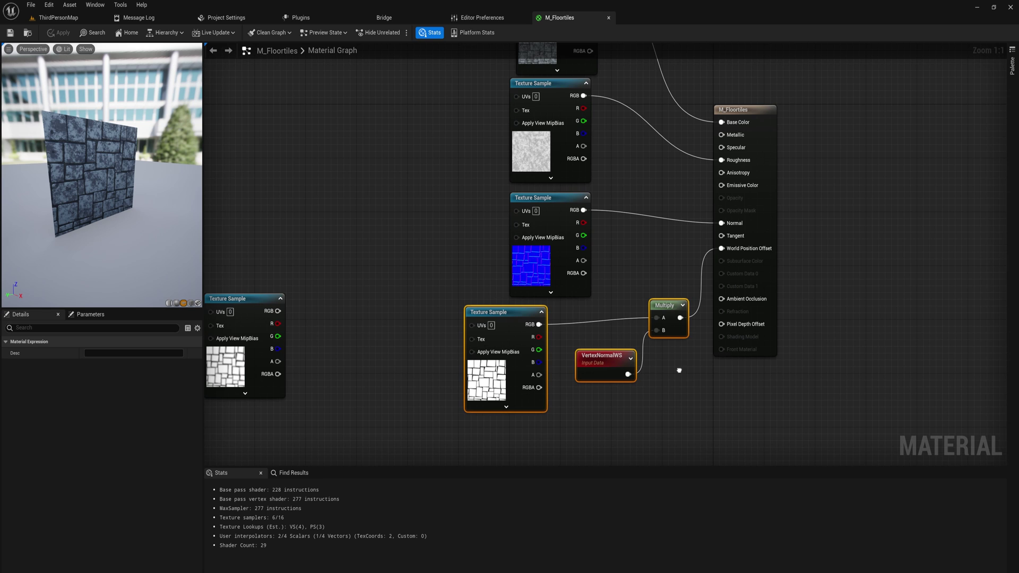
pyautogui.press('Delete')
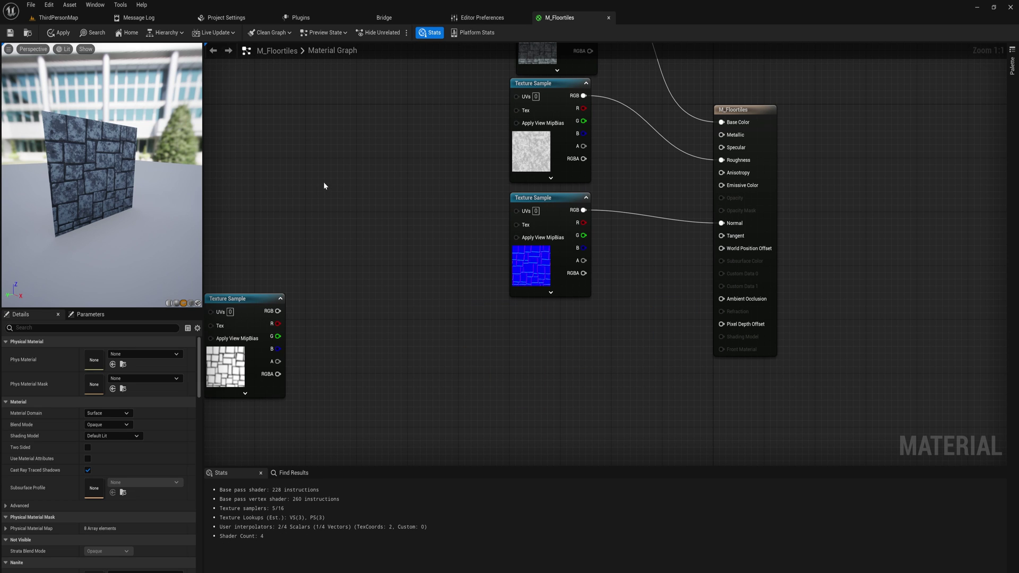
pyautogui.moveTo(324, 186); pyautogui.dragTo(467, 271, button='right')
pyautogui.hotkey('ctrl', 'z')
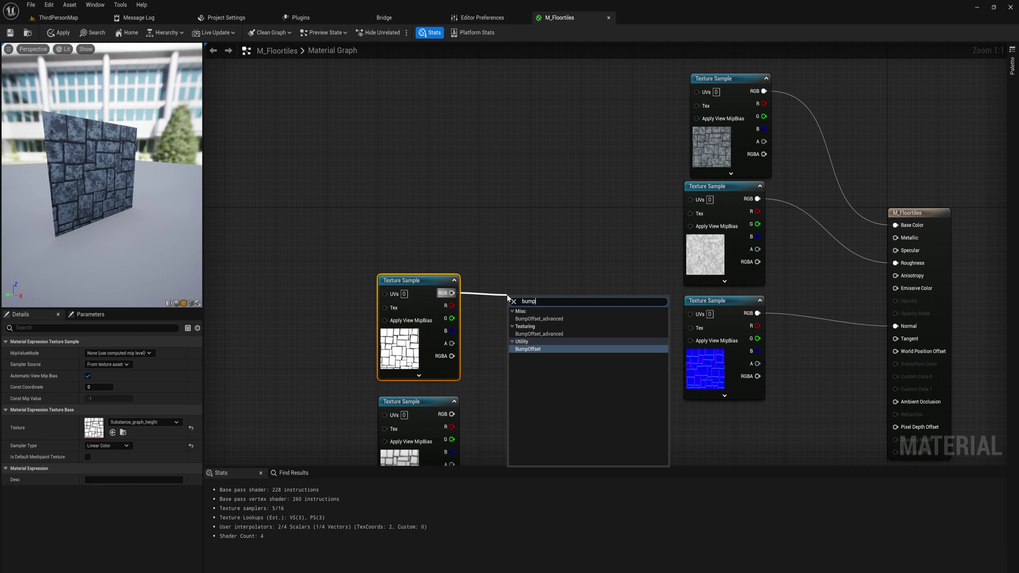
# Add a BumpOffset node with its Height input fed by the height sample's RGB output, and arrange both nodes clear of the other samples.
pyautogui.press('Return')
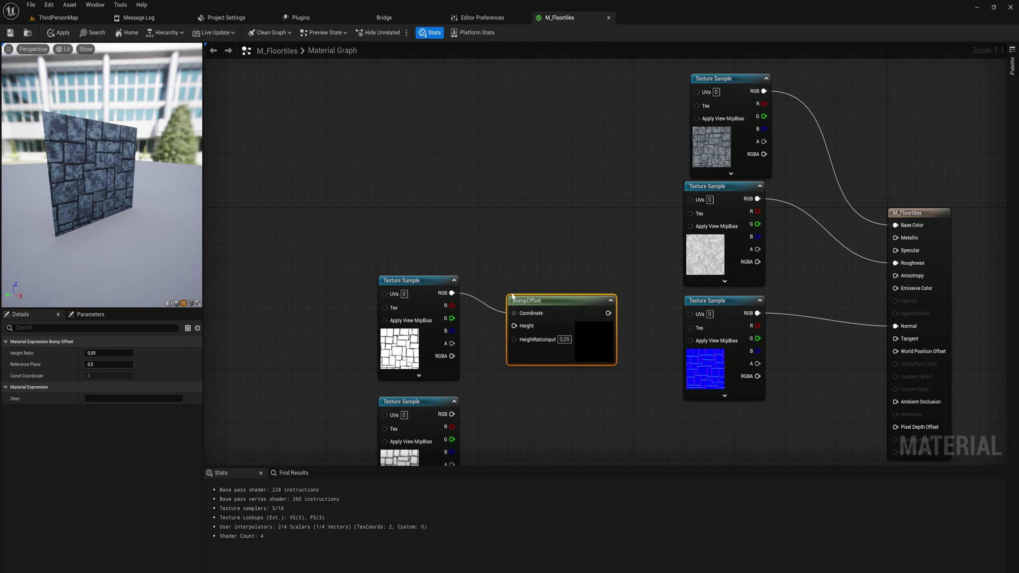
pyautogui.moveTo(451, 293); pyautogui.dragTo(524, 289)
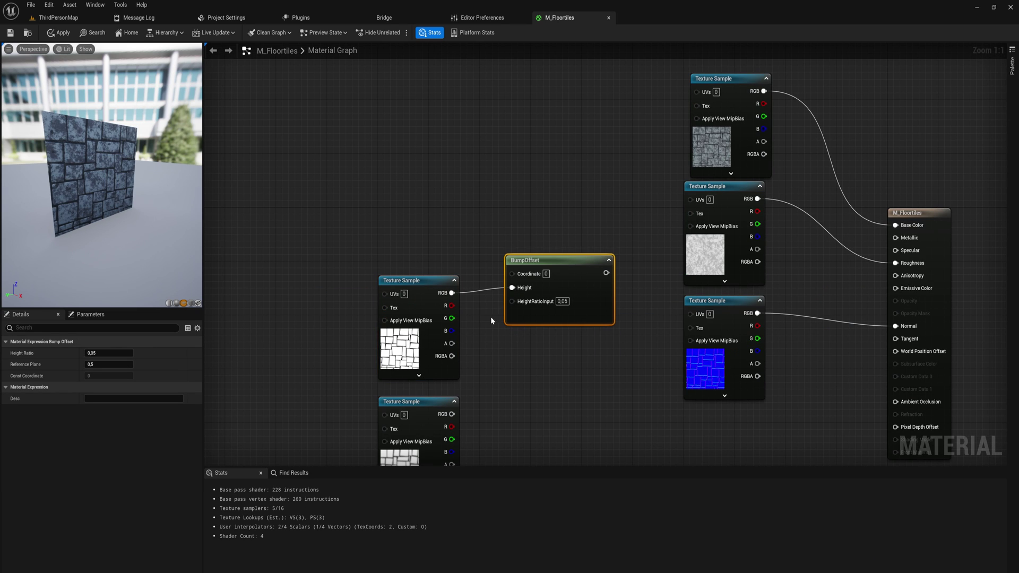
pyautogui.moveTo(559, 264); pyautogui.dragTo(522, 266)
pyautogui.moveTo(579, 283); pyautogui.dragTo(559, 305, button='right')
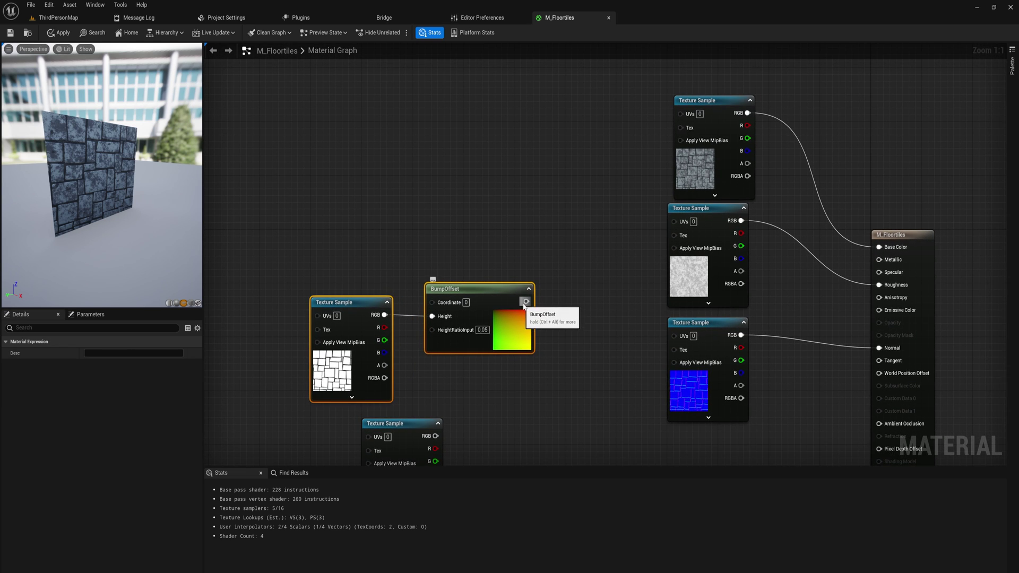
# Connect the BumpOffset output to the UVs of the base color, roughness and normal samples, and apply the material.
pyautogui.moveTo(525, 302); pyautogui.dragTo(682, 113)
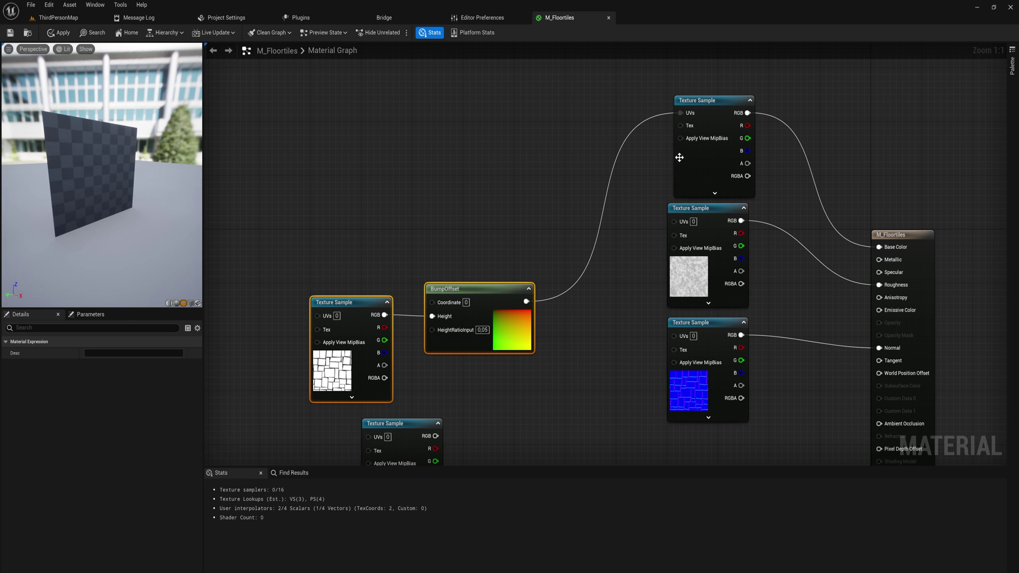
pyautogui.moveTo(526, 301); pyautogui.dragTo(684, 222)
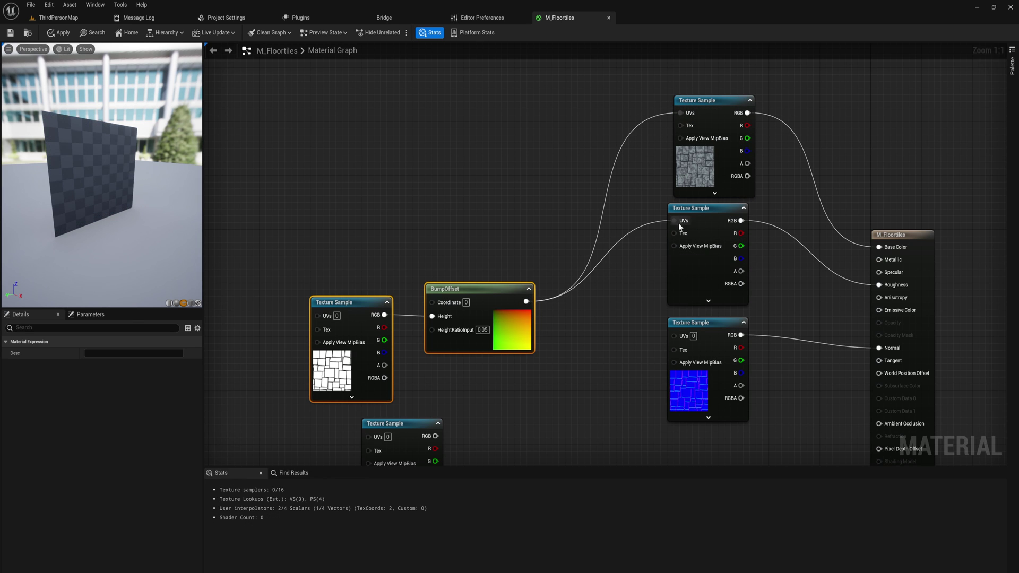
pyautogui.moveTo(526, 301); pyautogui.dragTo(675, 336)
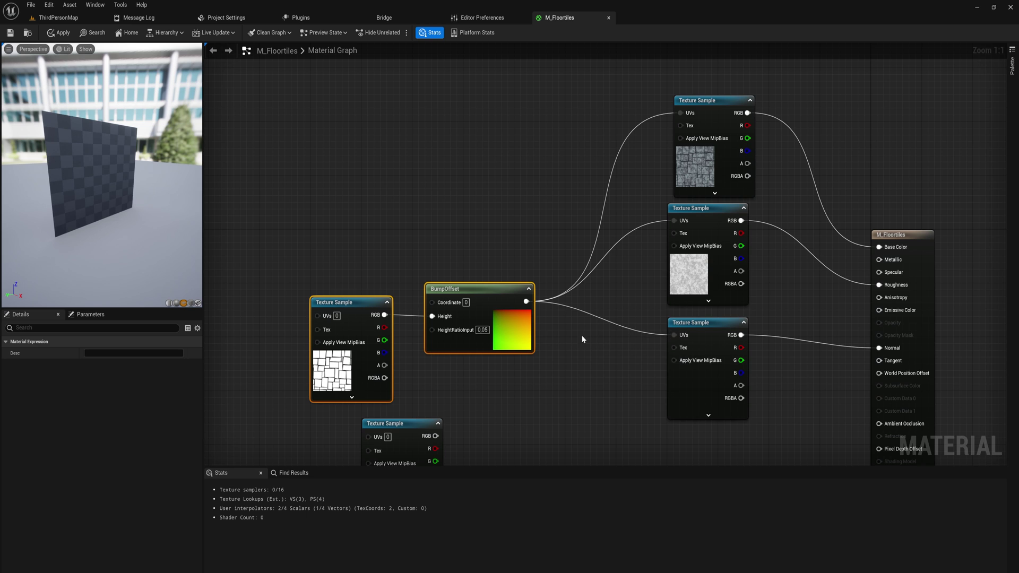
pyautogui.moveTo(95, 183); pyautogui.dragTo(207, 159)
pyautogui.click(58, 33)
# Return to the ThirdPersonMap level and compare the BumpOffset depth effect on both boxes from several angles.
pyautogui.click(59, 18)
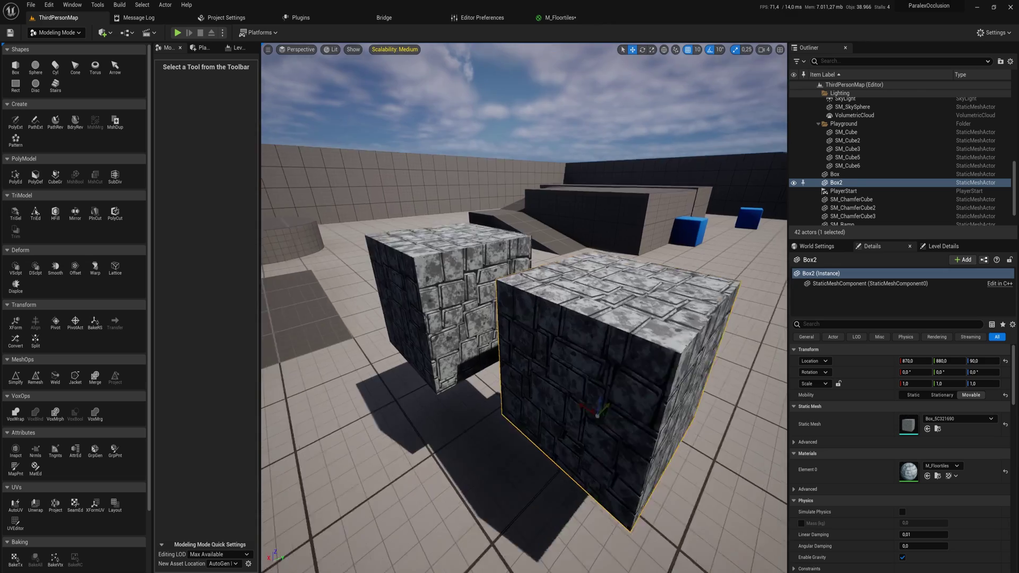
pyautogui.moveTo(477, 297); pyautogui.dragTo(579, 262, button='right')
pyautogui.moveTo(530, 307); pyautogui.dragTo(663, 308, button='right')
pyautogui.moveTo(482, 351); pyautogui.dragTo(481, 351, button='right')
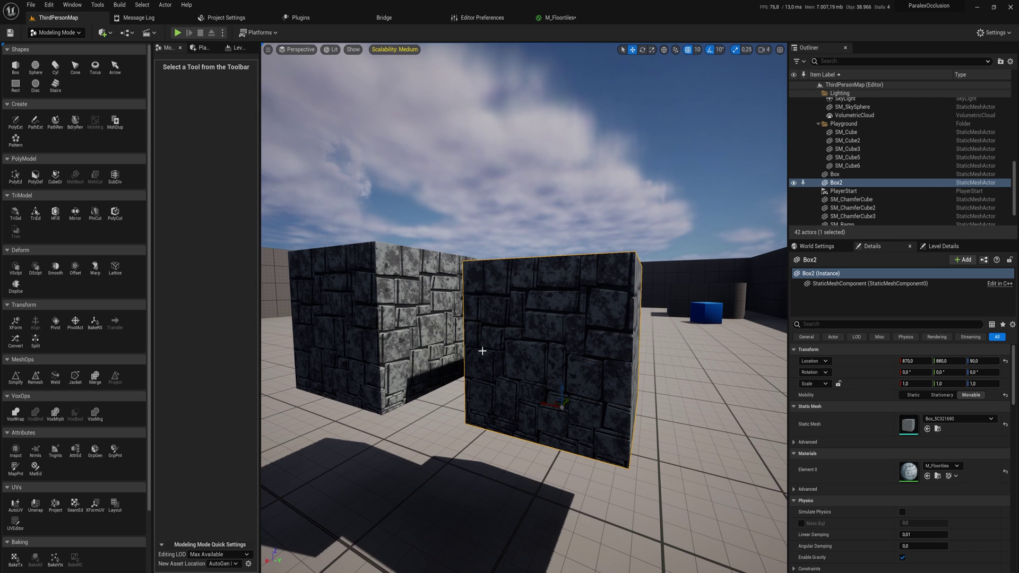
pyautogui.click(368, 262)
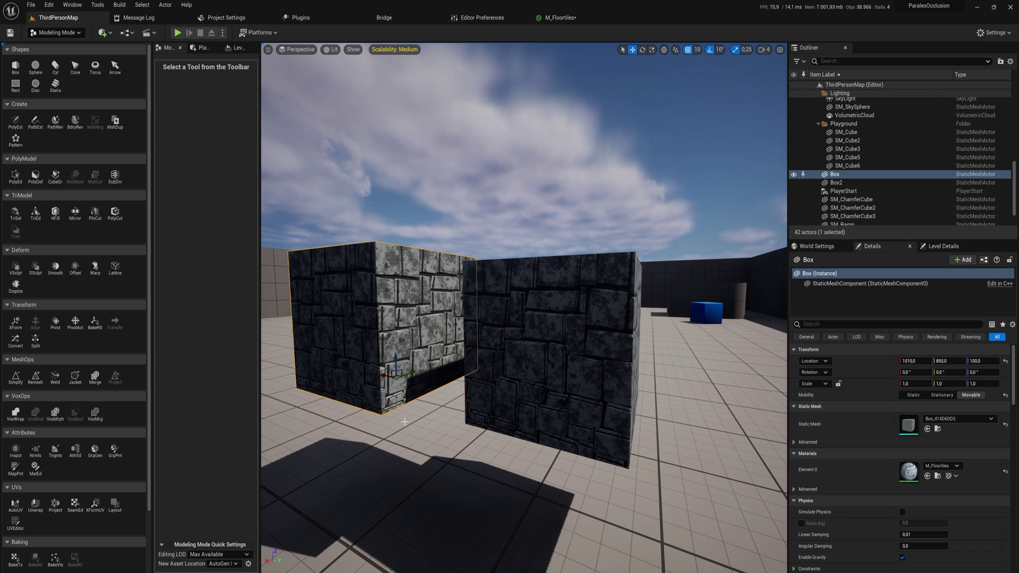
pyautogui.press('w')
pyautogui.moveTo(452, 342); pyautogui.dragTo(429, 335, button='right')
pyautogui.press('s')
# Select the unsubdivided box and examine its tile gaps and edges up close from changing view angles.
pyautogui.click(577, 371)
pyautogui.moveTo(577, 370); pyautogui.dragTo(616, 366)
pyautogui.press('a')
pyautogui.moveTo(615, 366); pyautogui.dragTo(656, 360, button='right')
pyautogui.press('s')
pyautogui.press('w')
pyautogui.scroll(-3, 634, 362)
pyautogui.press('w')
pyautogui.moveTo(591, 263); pyautogui.dragTo(555, 269)
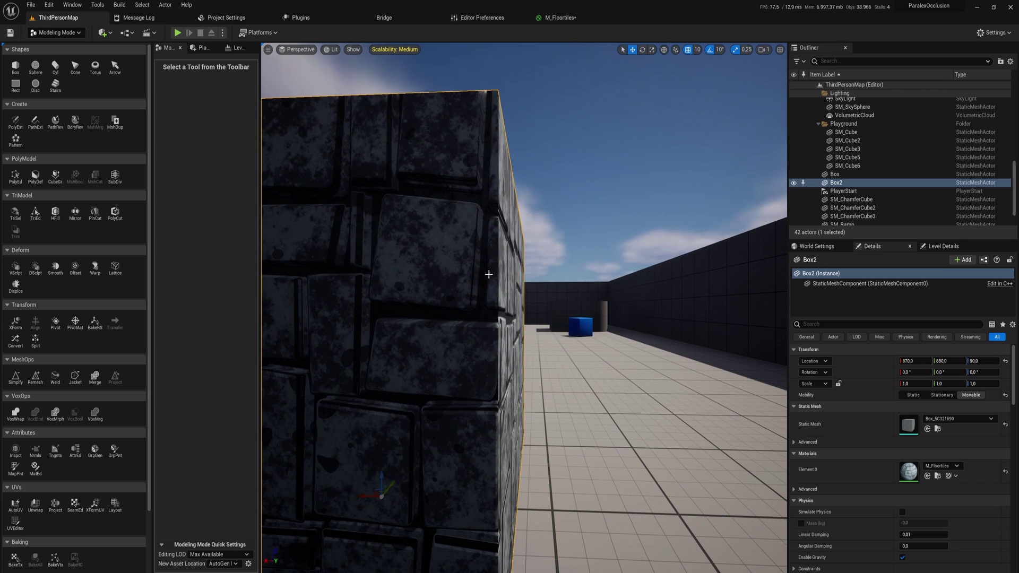
pyautogui.press('s')
pyautogui.moveTo(555, 270); pyautogui.dragTo(626, 262, button='right')
pyautogui.press('a')
pyautogui.press('w')
pyautogui.moveTo(550, 318); pyautogui.dragTo(577, 247)
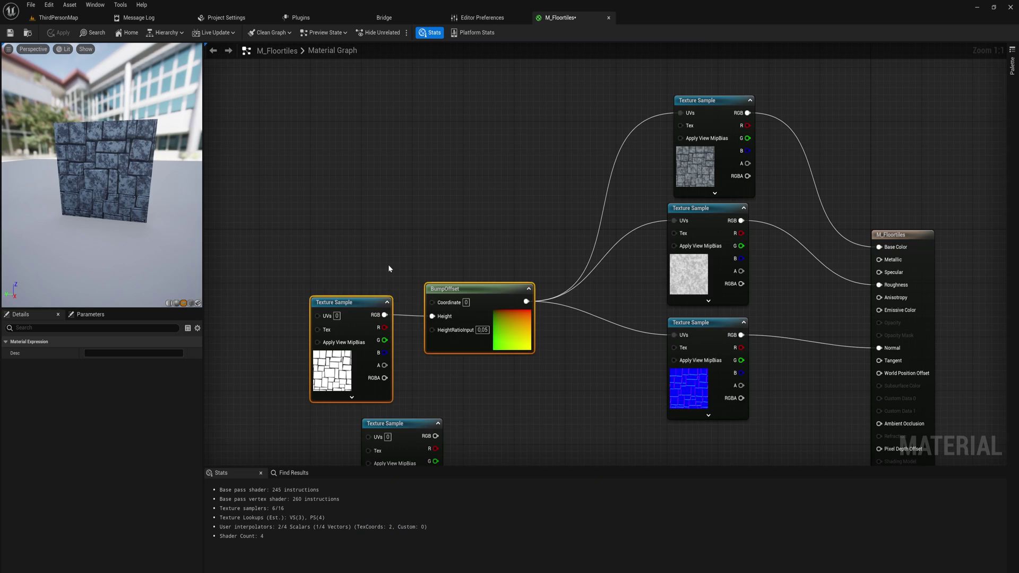
# Move the height sample and BumpOffset node clear of the lower sample, and delete the BumpOffset node.
pyautogui.moveTo(387, 265); pyautogui.dragTo(429, 202, button='right')
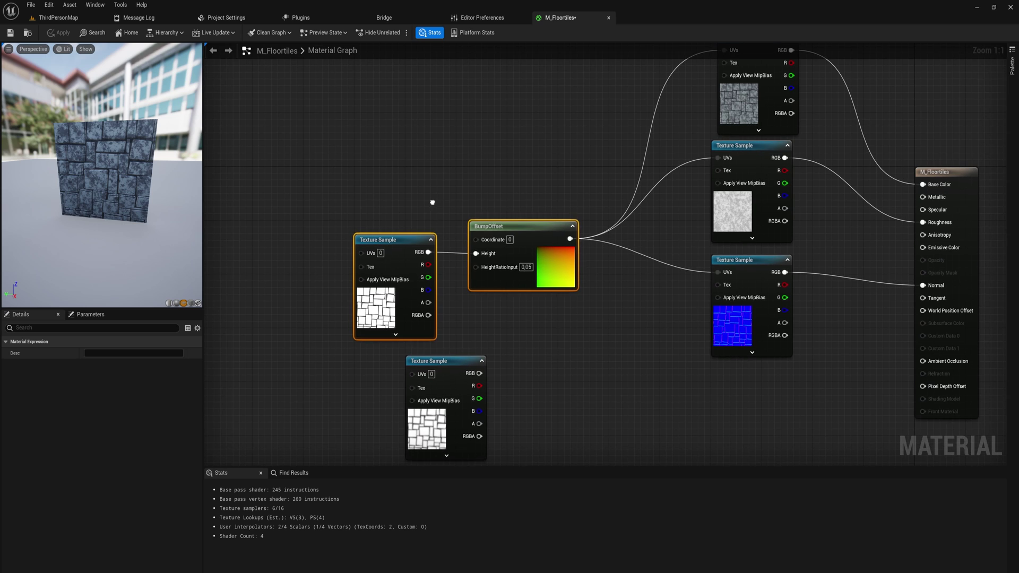
pyautogui.moveTo(506, 314); pyautogui.dragTo(525, 395, button='right')
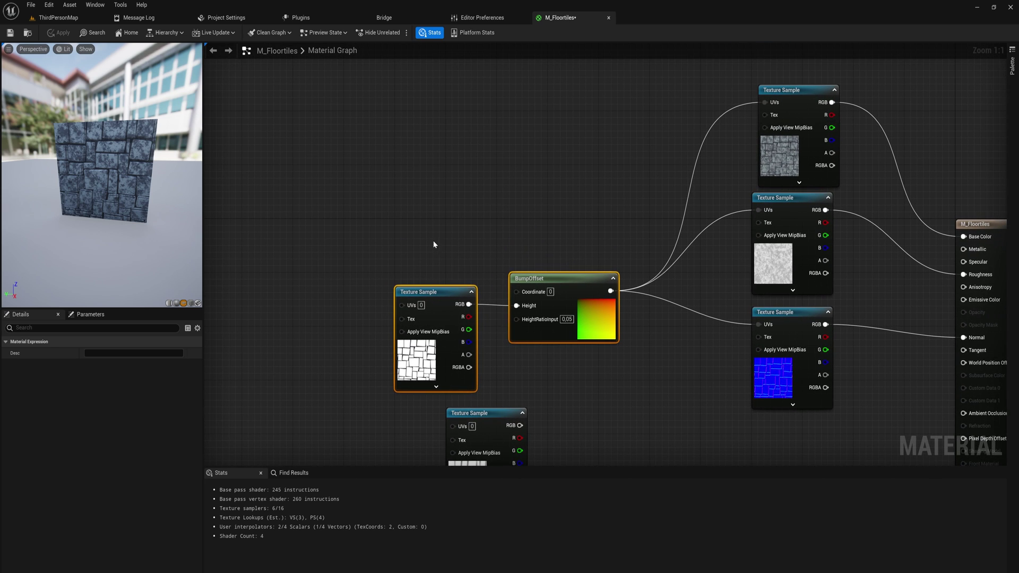
pyautogui.moveTo(547, 277); pyautogui.dragTo(483, 177)
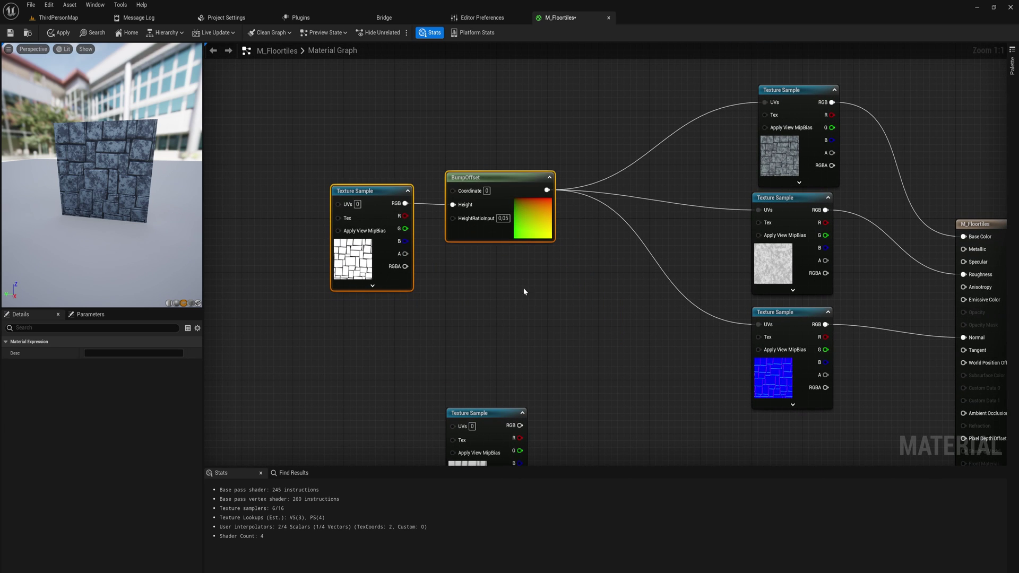
pyautogui.moveTo(536, 249); pyautogui.dragTo(486, 102)
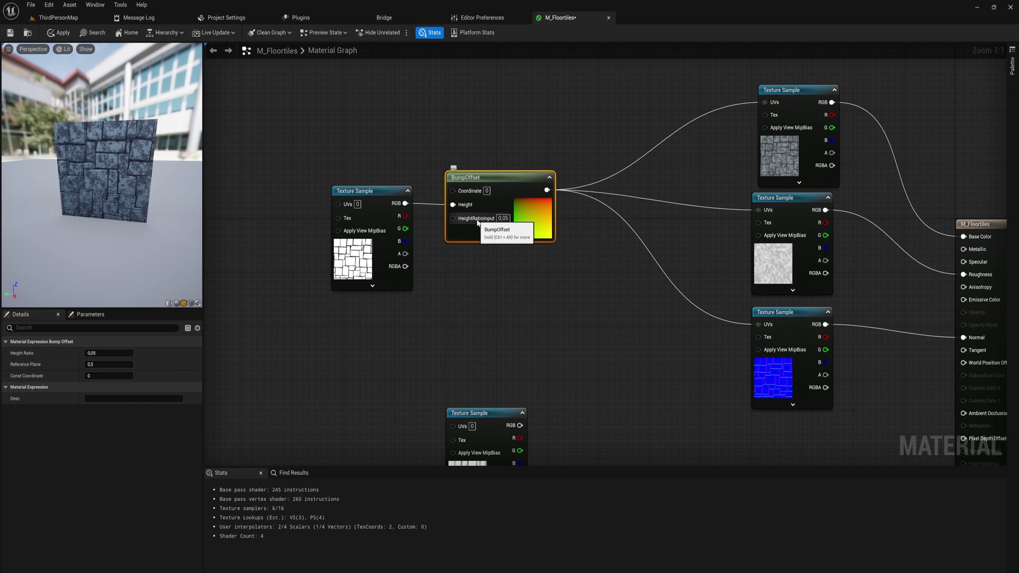
pyautogui.press('Delete')
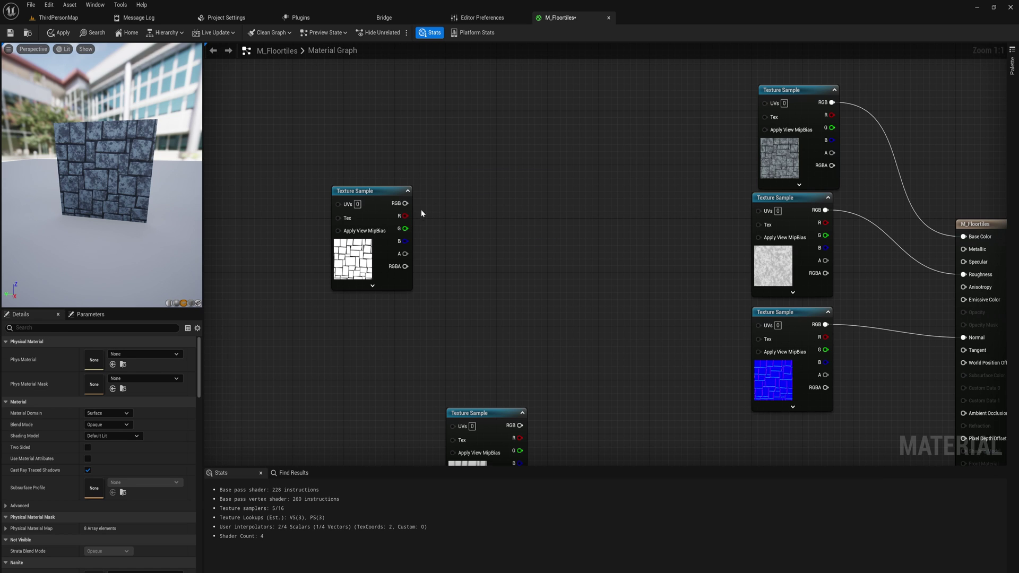
# Add a ParallaxOcclusionMapping node beside the height sample and try to feed its Heightmap Texture input from the sample's RGB output.
pyautogui.rightClick(452, 210)
pyautogui.write('paral')
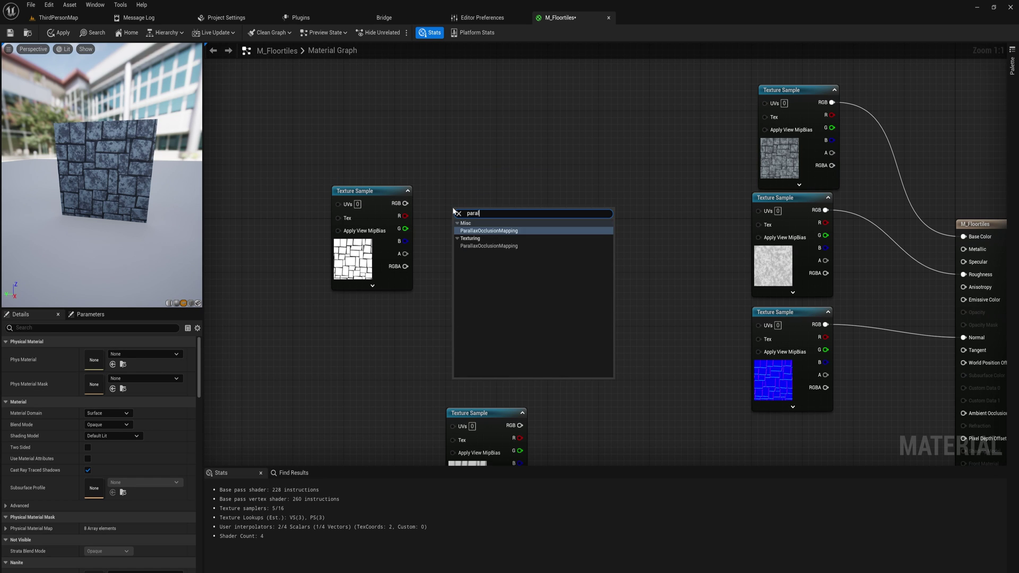
pyautogui.press('Return')
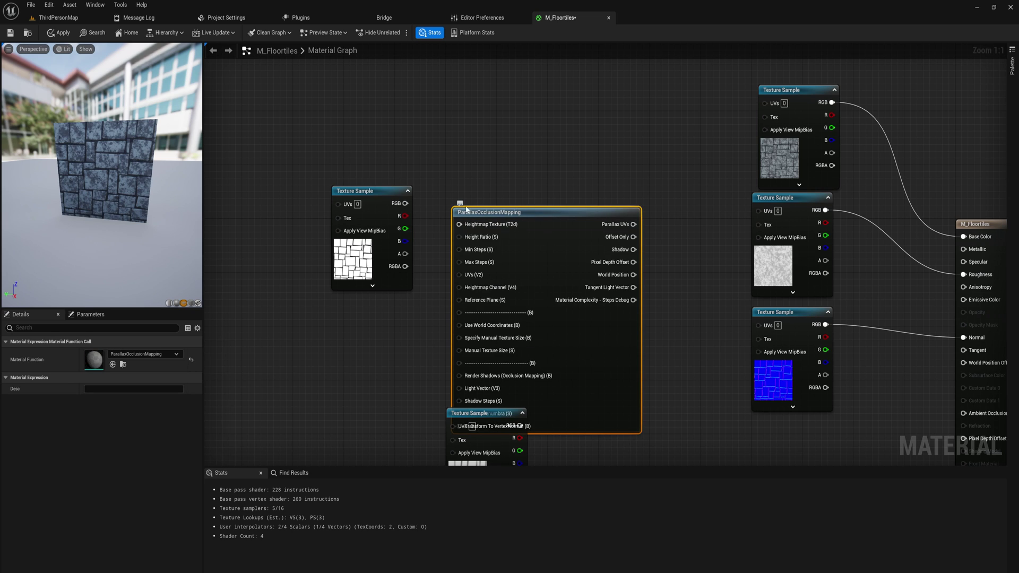
pyautogui.moveTo(466, 209); pyautogui.dragTo(466, 99)
pyautogui.moveTo(371, 191); pyautogui.dragTo(459, 115)
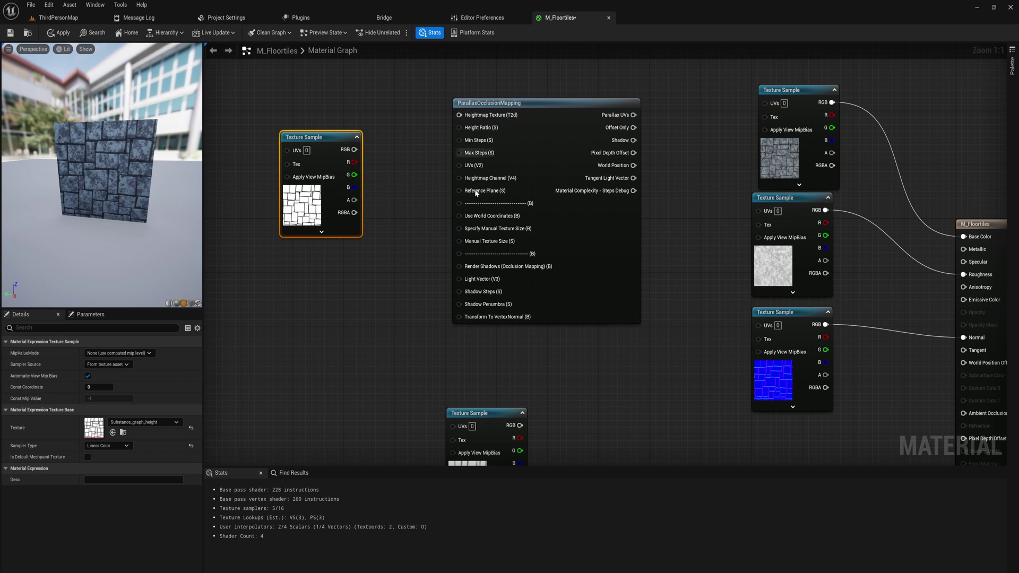
pyautogui.moveTo(354, 149); pyautogui.dragTo(459, 114)
pyautogui.moveTo(354, 149); pyautogui.dragTo(459, 115)
# Add a TextureObject node near the ParallaxOcclusionMapping node and move the height texture sample out from under it.
pyautogui.moveTo(362, 106); pyautogui.dragTo(429, 164, button='right')
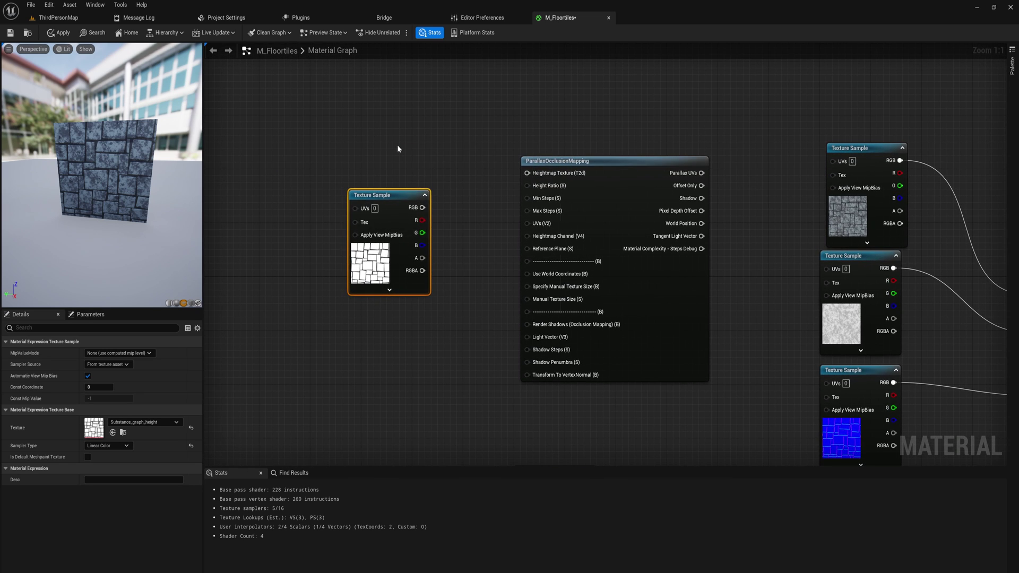
pyautogui.rightClick(398, 149)
pyautogui.write('texture o')
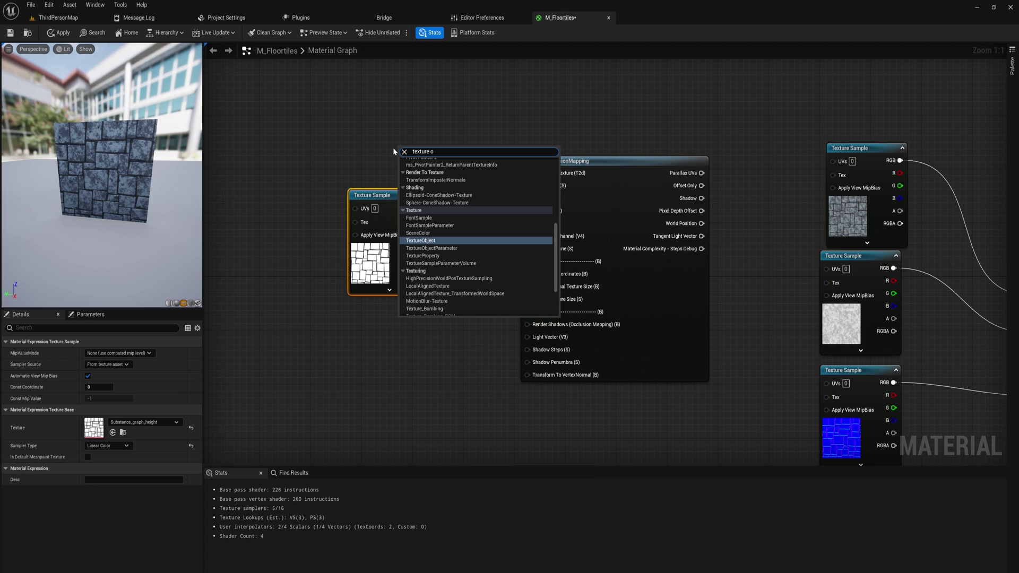
pyautogui.press('Return')
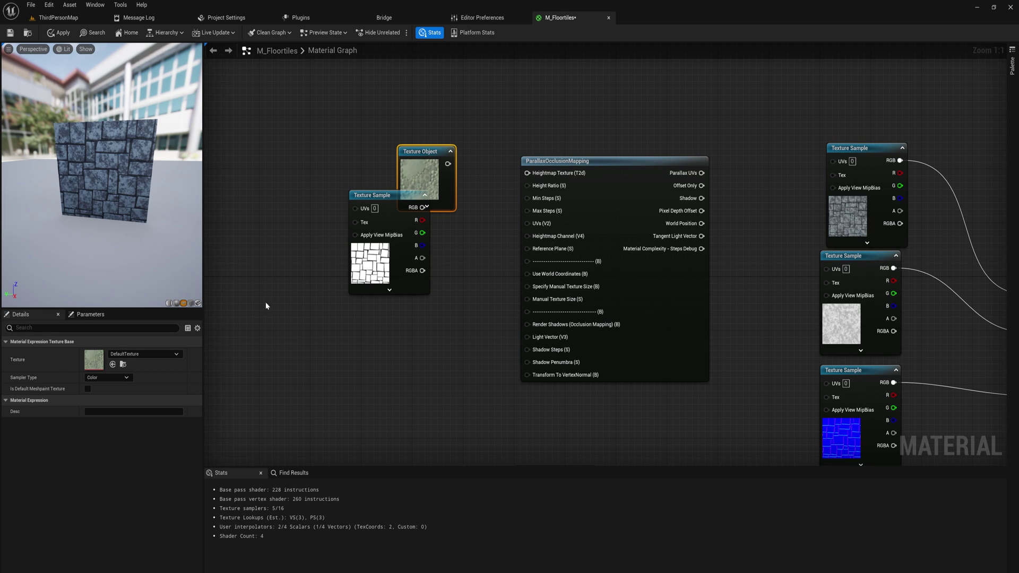
pyautogui.moveTo(370, 192); pyautogui.dragTo(364, 267)
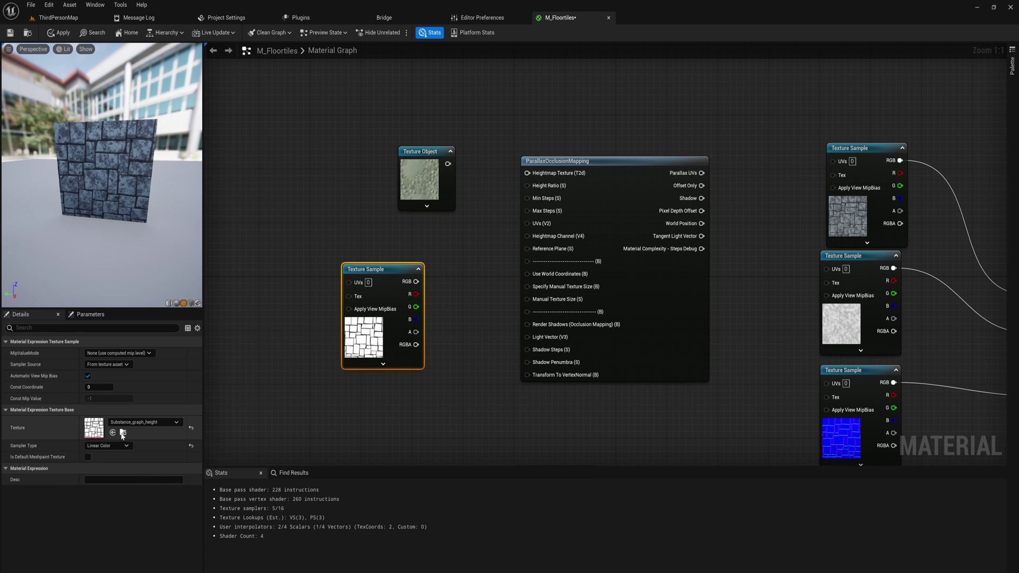
# Assign Substance_graph_height to the Texture Object and connect it to the Heightmap Texture input of ParallaxOcclusionMapping.
pyautogui.hotkey('ctrl', 'space')
pyautogui.click(406, 156)
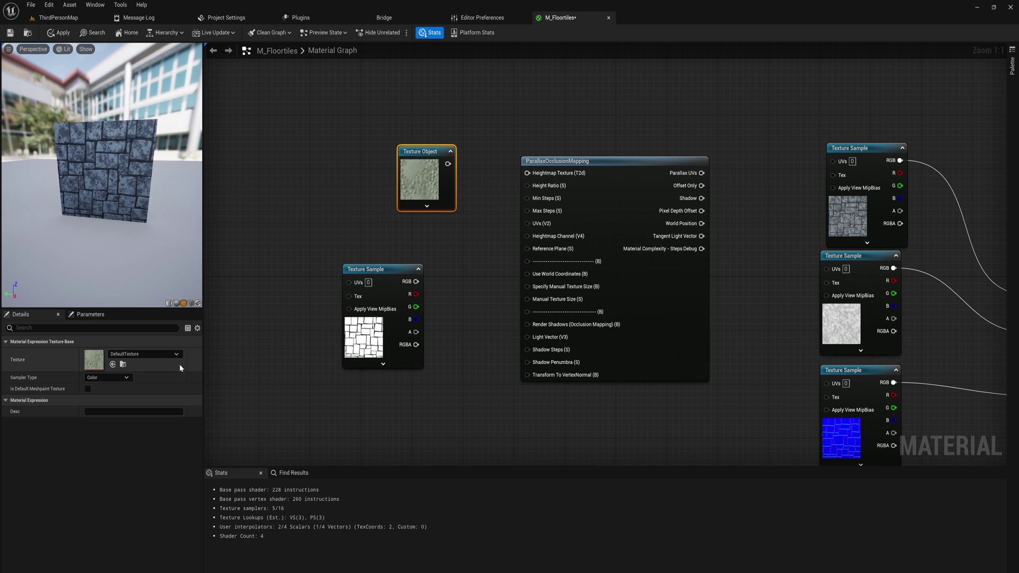
pyautogui.click(114, 366)
pyautogui.moveTo(447, 131); pyautogui.dragTo(532, 141)
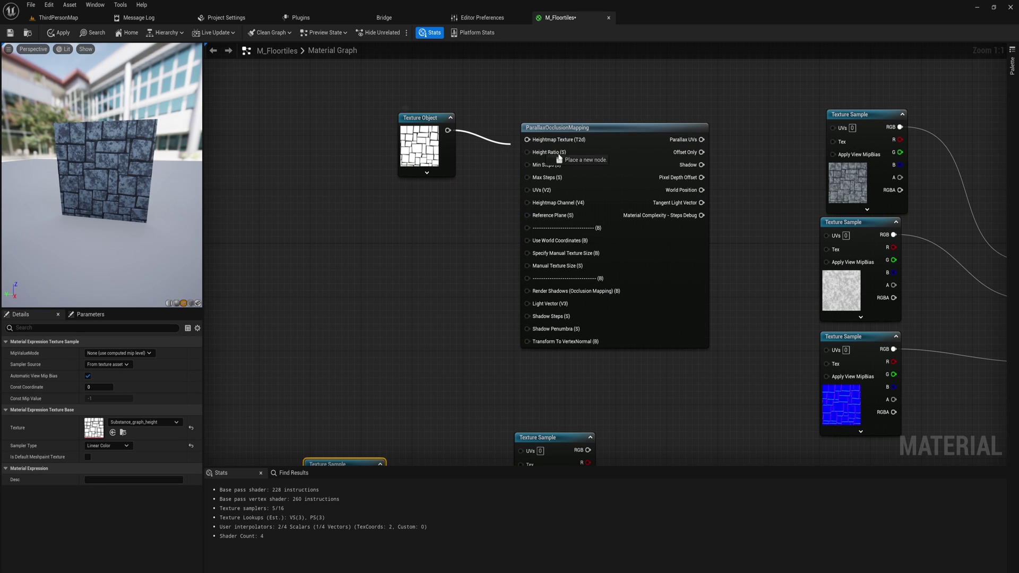
pyautogui.moveTo(478, 179); pyautogui.dragTo(455, 194, button='right')
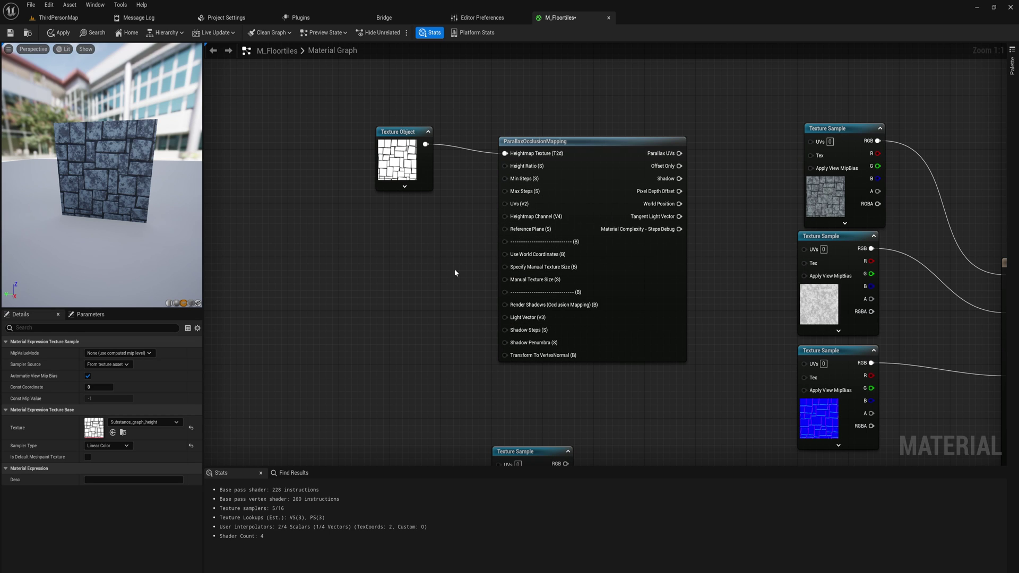
# Connect the Parallax UVs output to the UVs of the base color, roughness and normal texture samples.
pyautogui.click(530, 141)
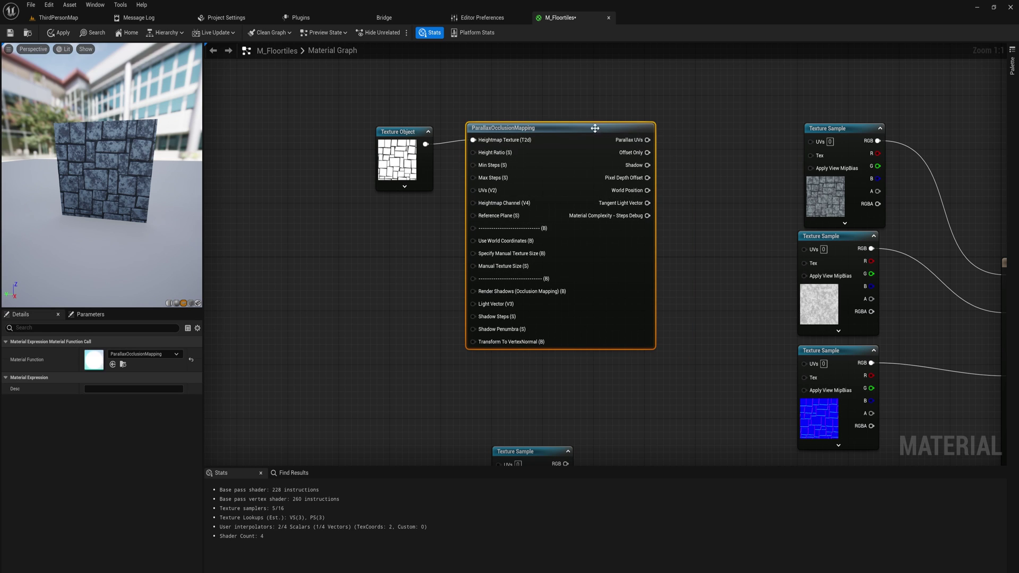
pyautogui.moveTo(642, 146); pyautogui.dragTo(486, 130, button='right')
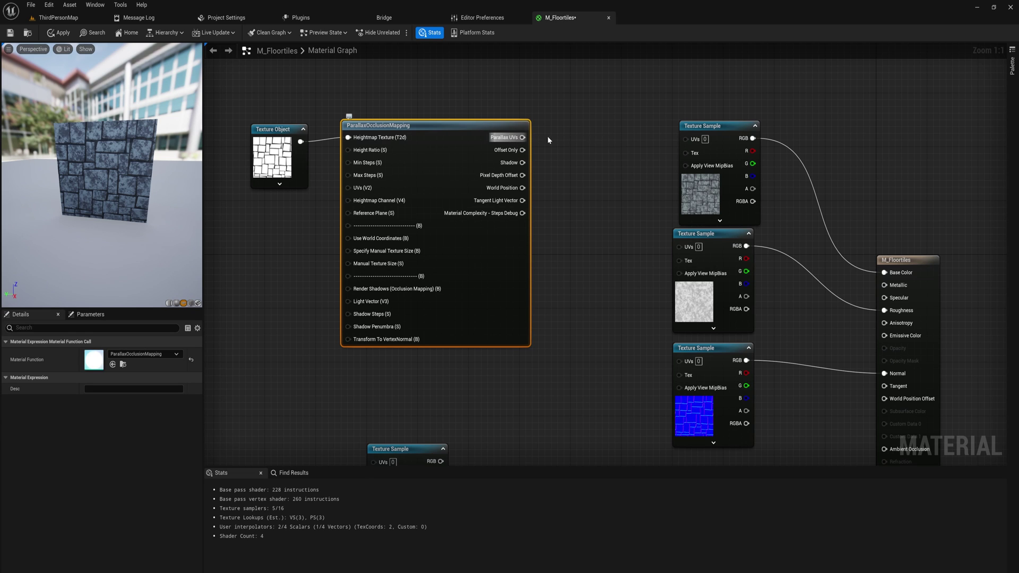
pyautogui.moveTo(522, 137); pyautogui.dragTo(685, 139)
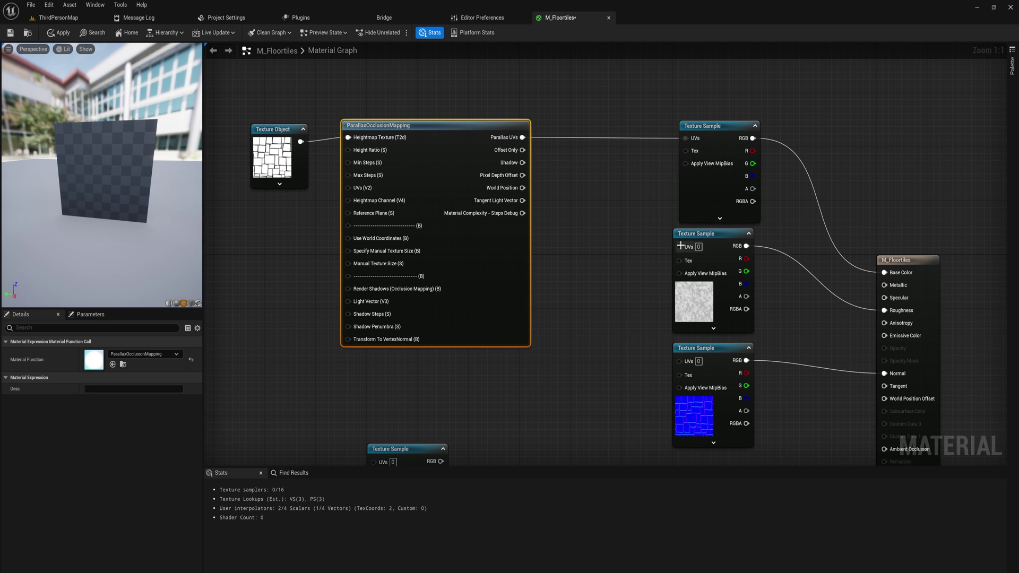
pyautogui.moveTo(680, 247); pyautogui.dragTo(523, 138)
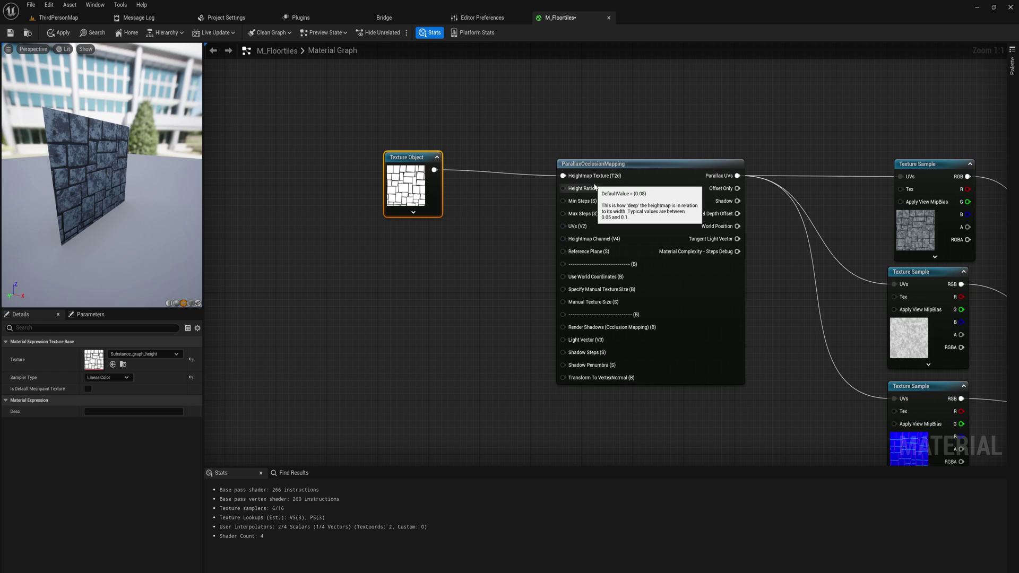
# Add a Constant node, connect it to the Height Ratio input, and check the material preview up close.
pyautogui.click(471, 218)
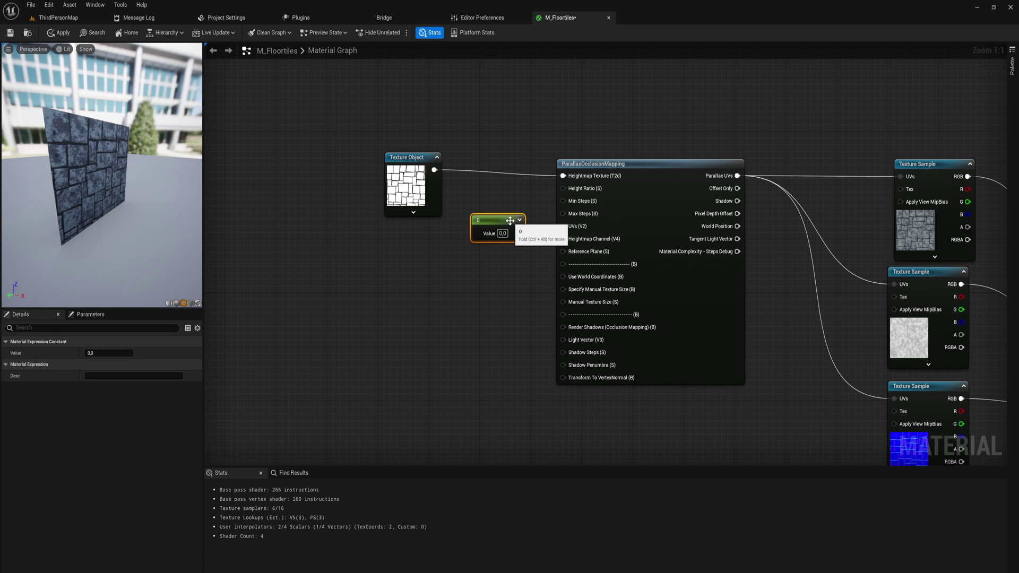
pyautogui.moveTo(516, 233); pyautogui.dragTo(564, 189)
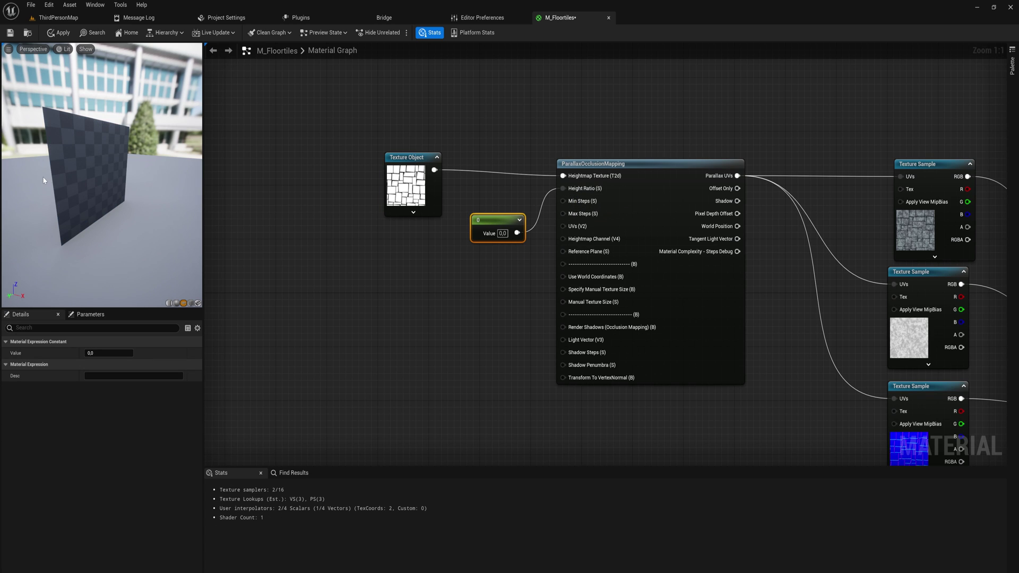
pyautogui.moveTo(142, 140); pyautogui.dragTo(122, 141)
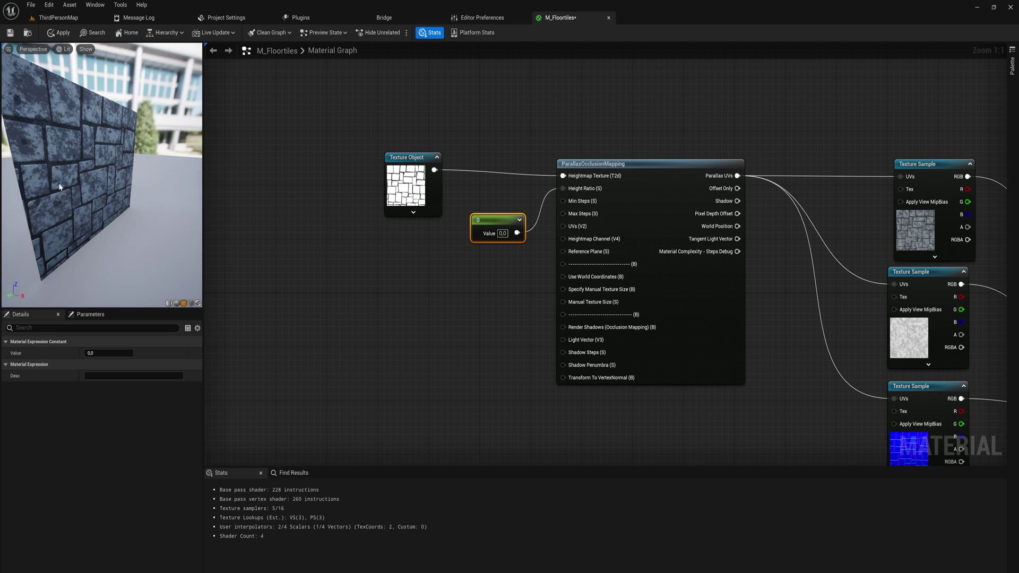
# Set the Height Ratio constant to 10 and place it beside the ParallaxOcclusionMapping node's Height Ratio input.
pyautogui.click(486, 289)
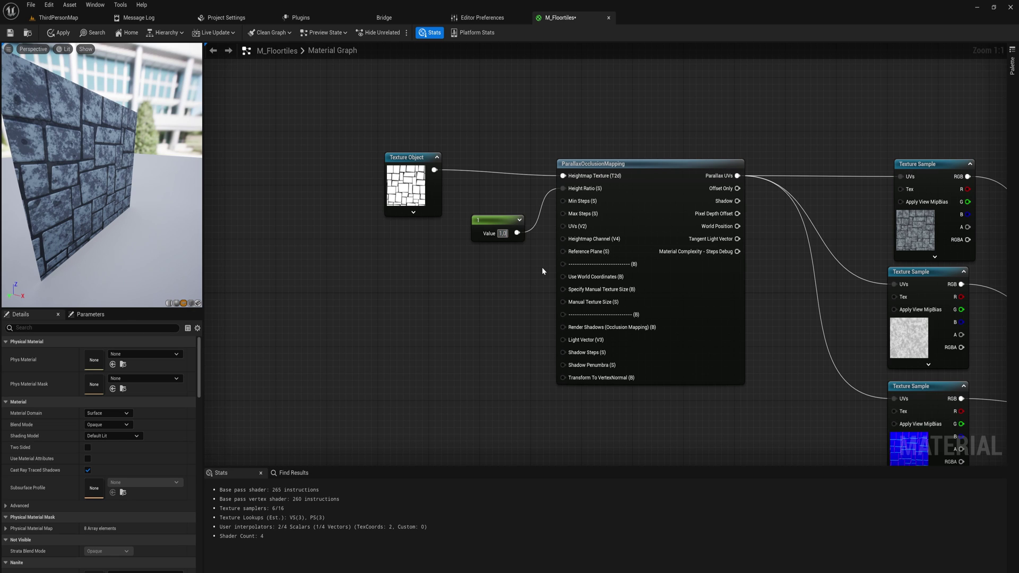
pyautogui.write('10')
pyautogui.press('Return')
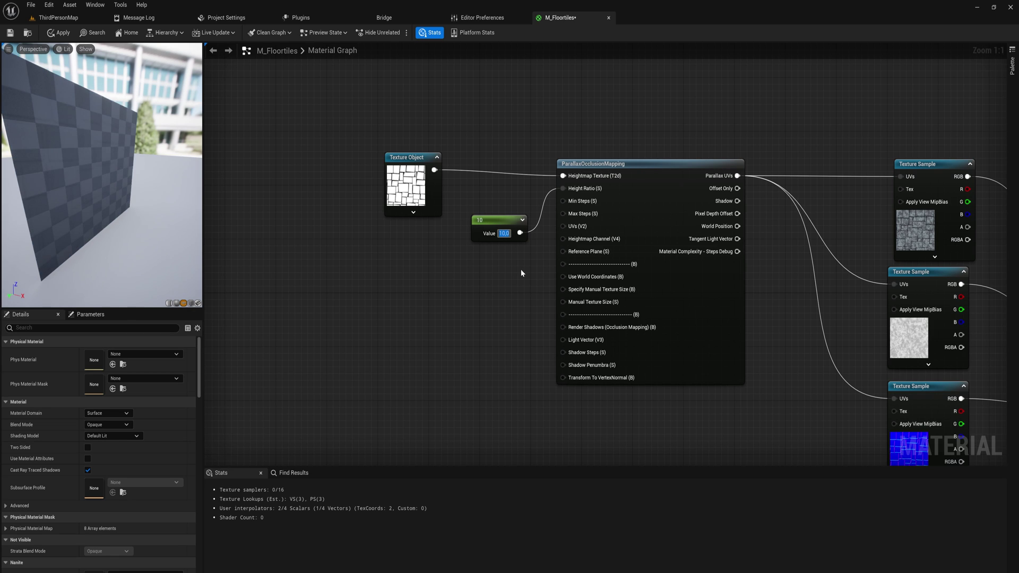
pyautogui.moveTo(128, 186)
pyautogui.mouseDown()
pyautogui.moveTo(91, 185)
pyautogui.moveTo(154, 185)
pyautogui.moveTo(127, 194)
pyautogui.mouseUp()
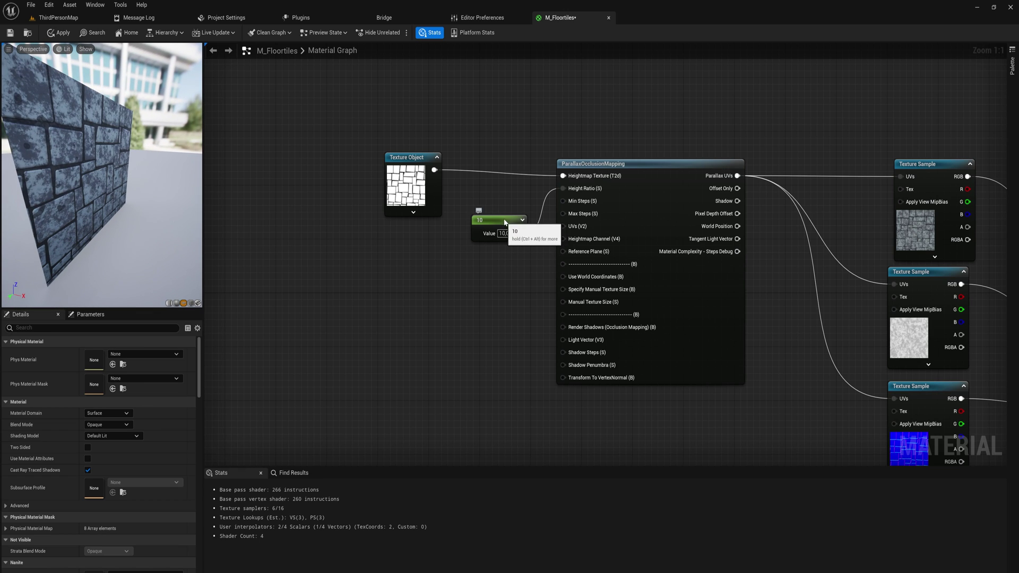
pyautogui.moveTo(512, 228); pyautogui.dragTo(513, 198)
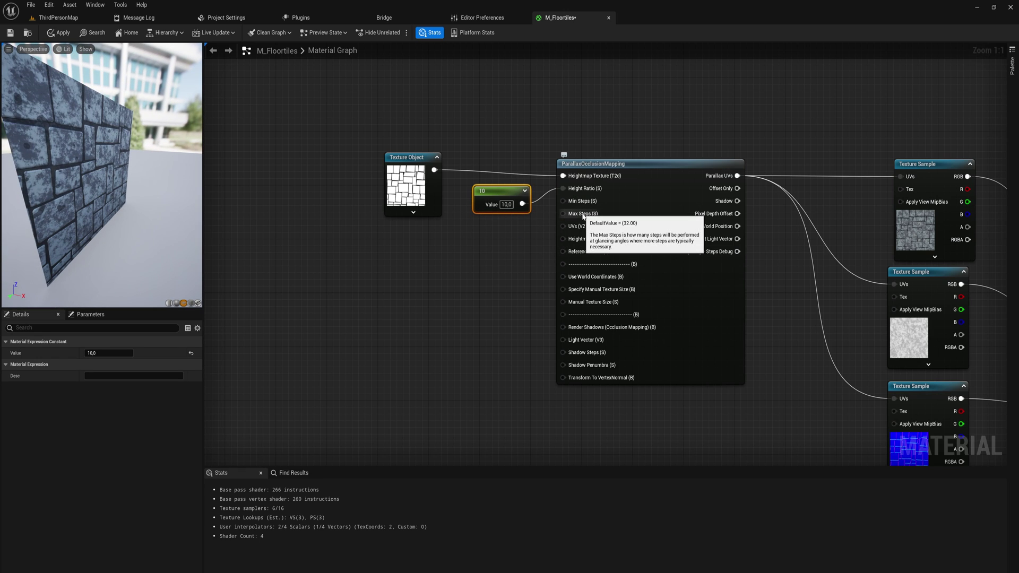
# Add a Constant4Vector node with R set to 1 and connect it to the Heightmap Channel input.
pyautogui.moveTo(583, 204)
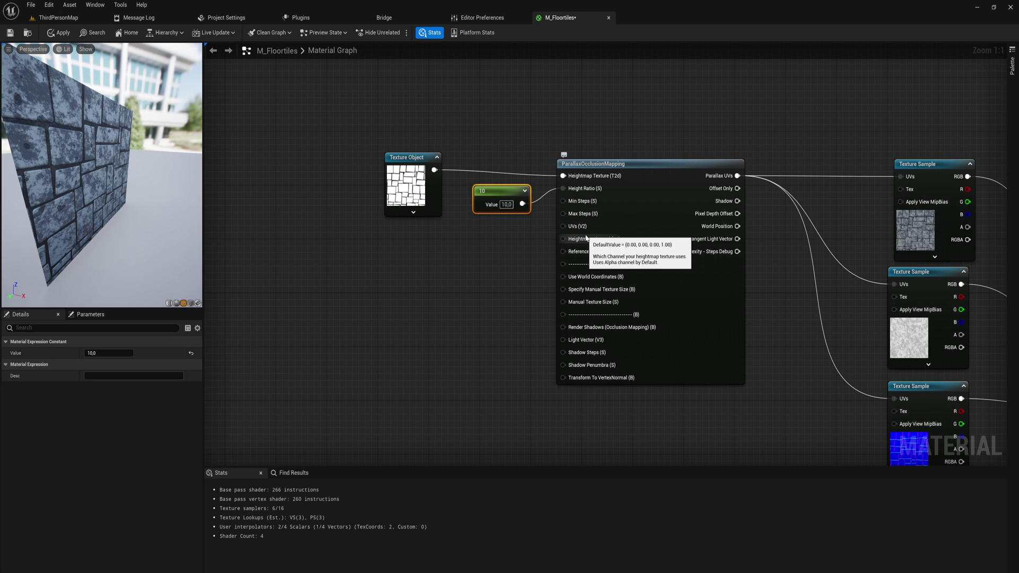
pyautogui.moveTo(379, 284); pyautogui.dragTo(405, 281, button='right')
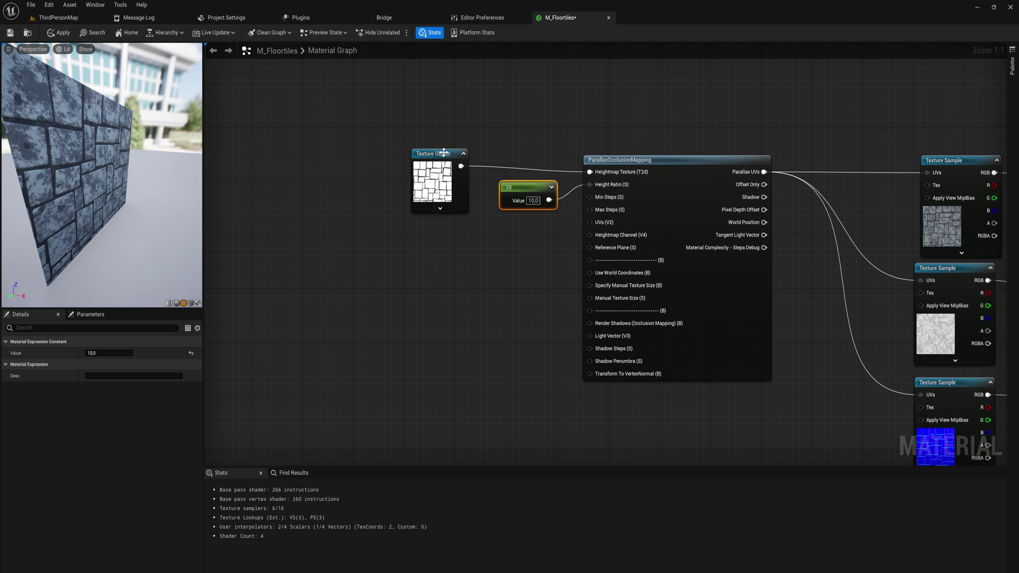
pyautogui.moveTo(444, 151)
pyautogui.mouseDown()
pyautogui.moveTo(413, 157)
pyautogui.moveTo(430, 144)
pyautogui.mouseUp()
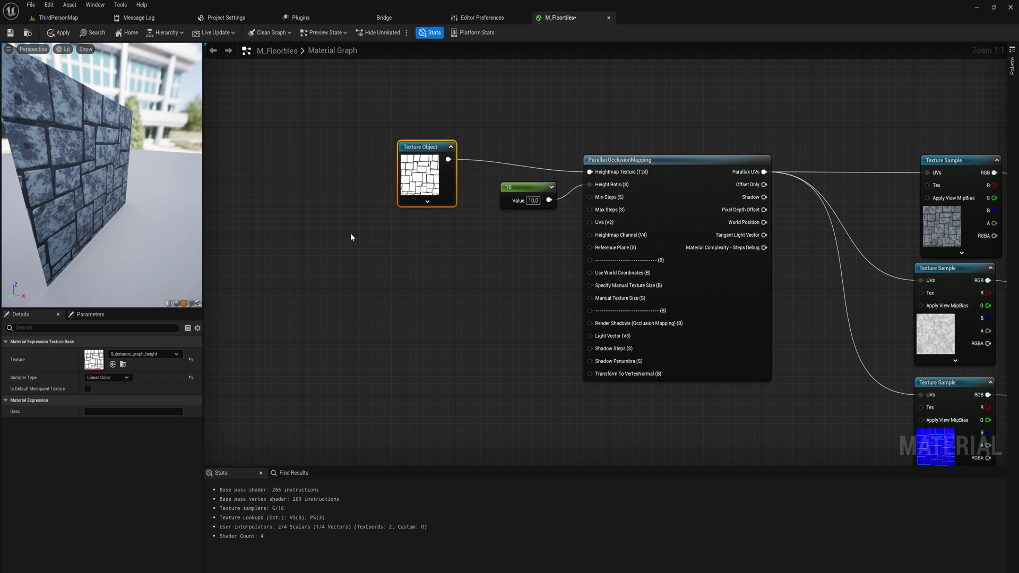
pyautogui.click(368, 268)
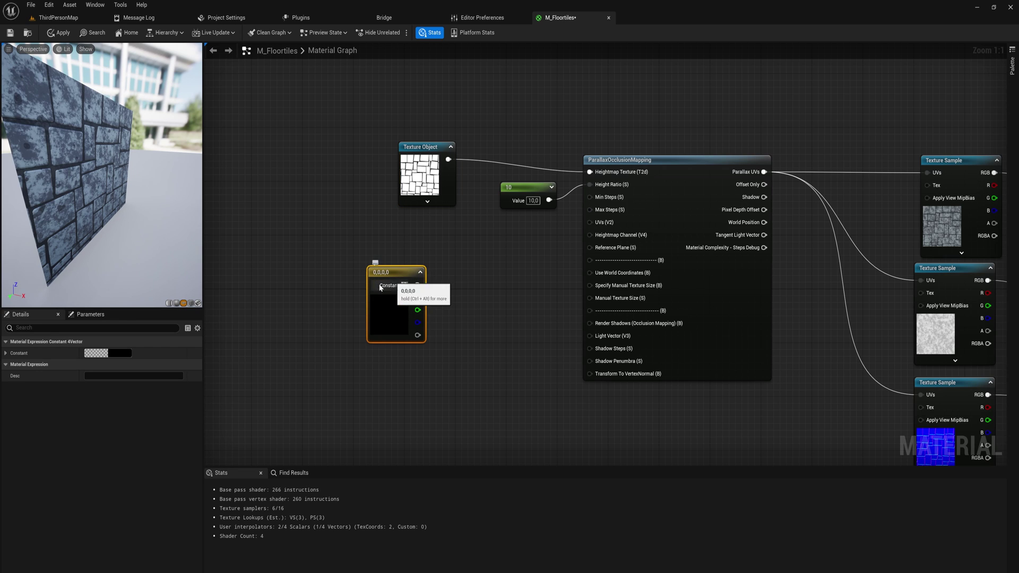
pyautogui.click(6, 353)
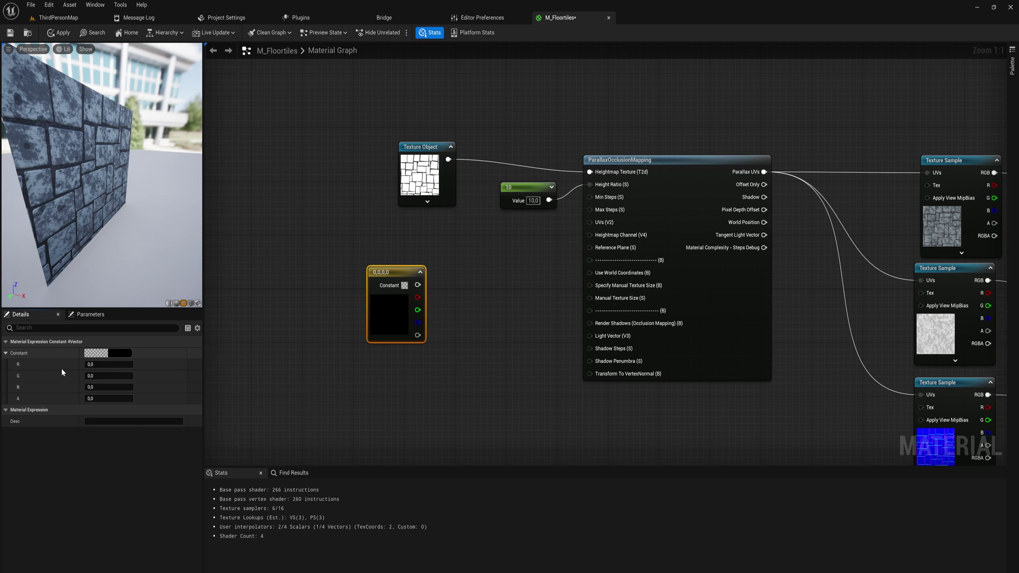
pyautogui.moveTo(94, 366); pyautogui.dragTo(100, 358)
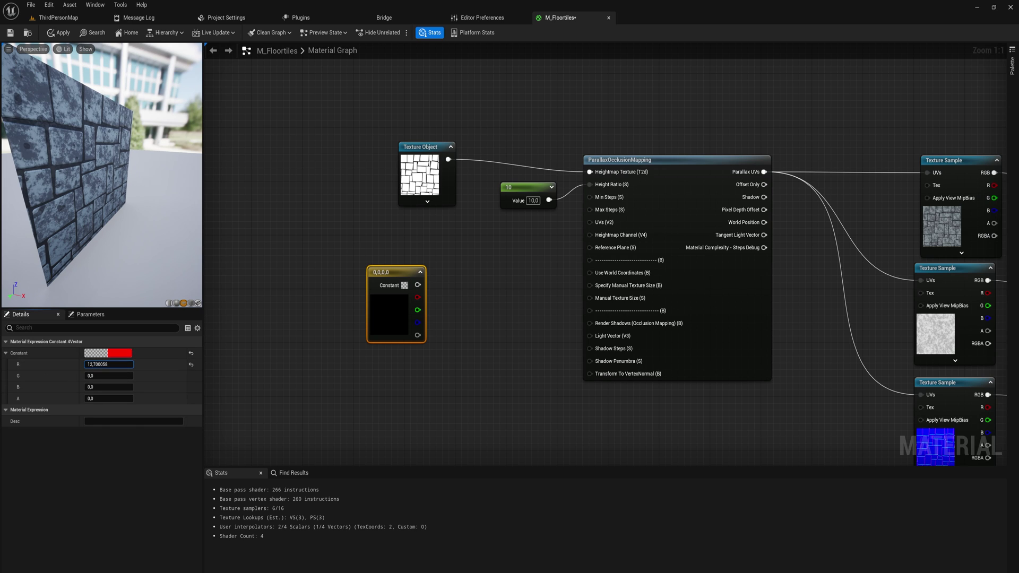
pyautogui.click(99, 364)
pyautogui.write('1')
pyautogui.press('Return')
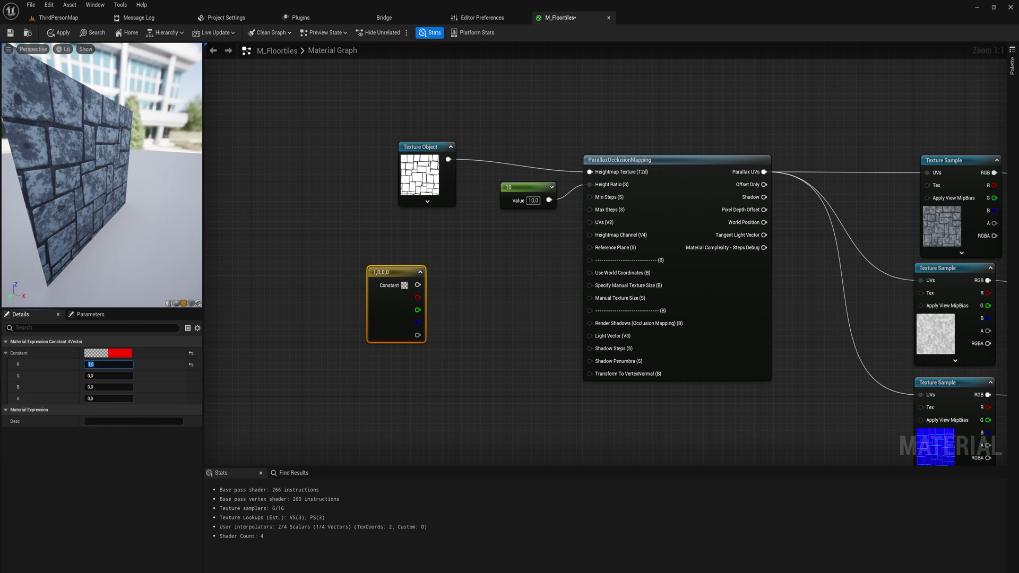
pyautogui.moveTo(418, 289); pyautogui.dragTo(385, 285)
pyautogui.moveTo(385, 281); pyautogui.dragTo(591, 235)
# Line up the Texture Object above the four-component constant and examine the parallax effect on the preview plane from new angles.
pyautogui.moveTo(560, 198); pyautogui.dragTo(550, 200)
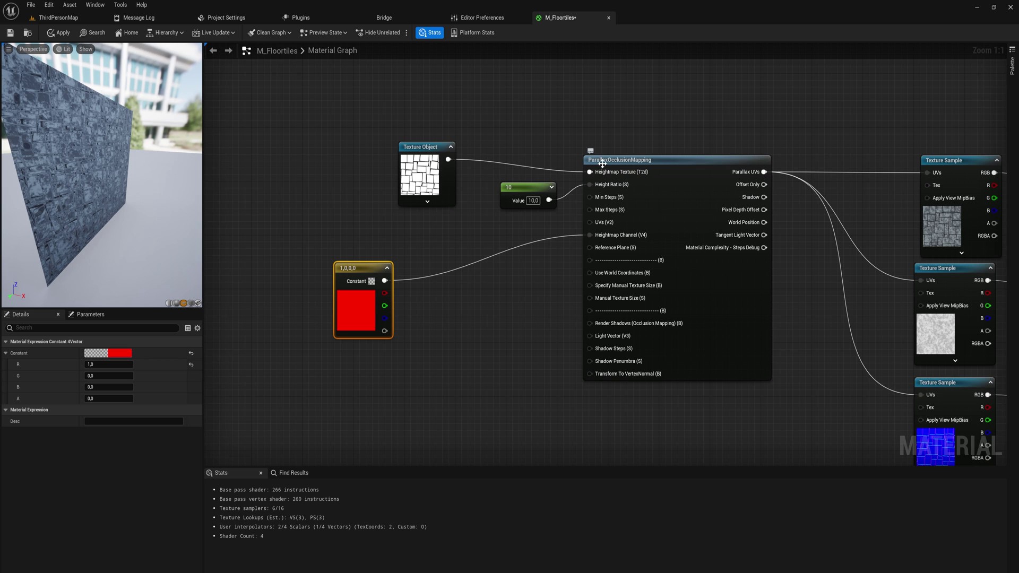
pyautogui.moveTo(432, 152); pyautogui.dragTo(368, 139)
pyautogui.moveTo(102, 206); pyautogui.dragTo(130, 205)
pyautogui.moveTo(31, 159); pyautogui.dragTo(19, 159)
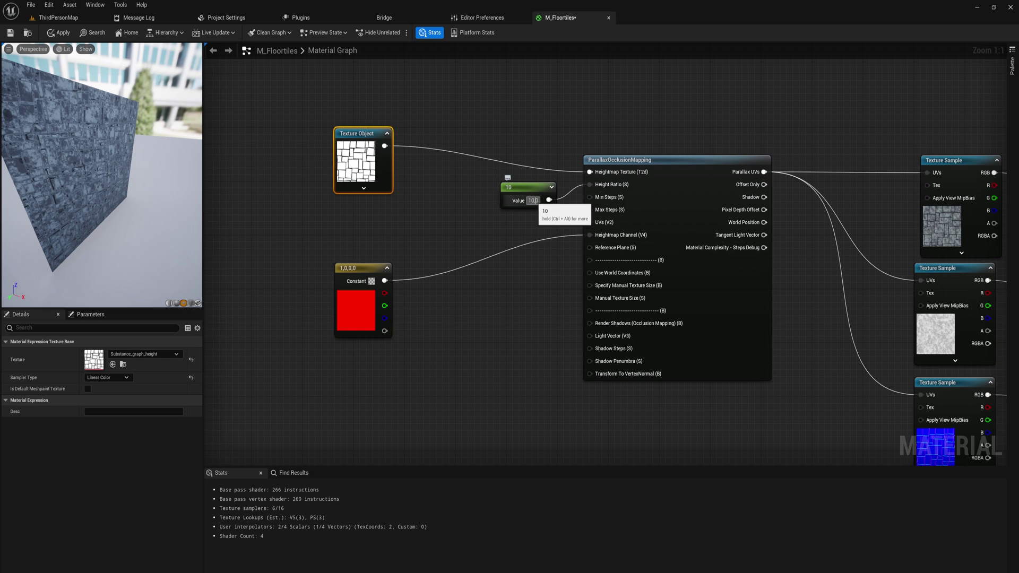
# Try a Height Ratio constant of 1 and check the preview plane from the front.
pyautogui.write('1')
pyautogui.click(441, 247)
pyautogui.moveTo(105, 224); pyautogui.dragTo(71, 210)
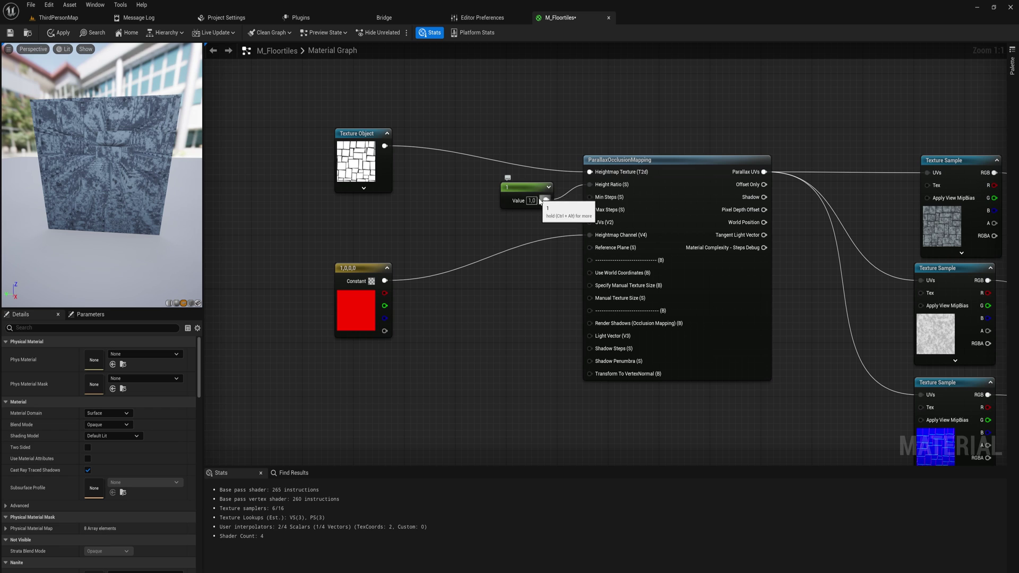
# Lower the Height Ratio constant to 0.1 and further to 0.05, and examine the preview plane from steep side angles.
pyautogui.write('0')
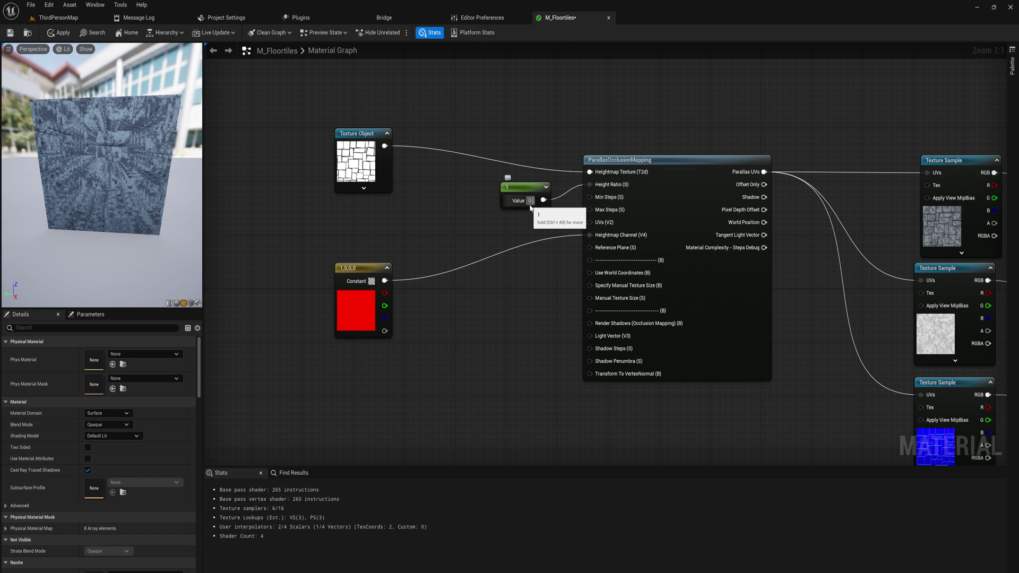
pyautogui.write(',1')
pyautogui.press('Return')
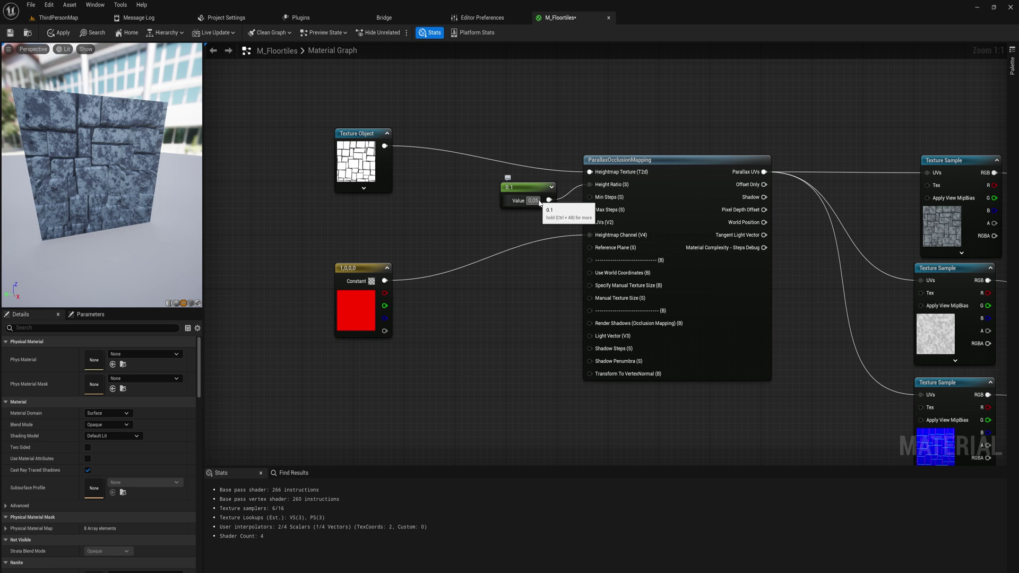
pyautogui.press('Return')
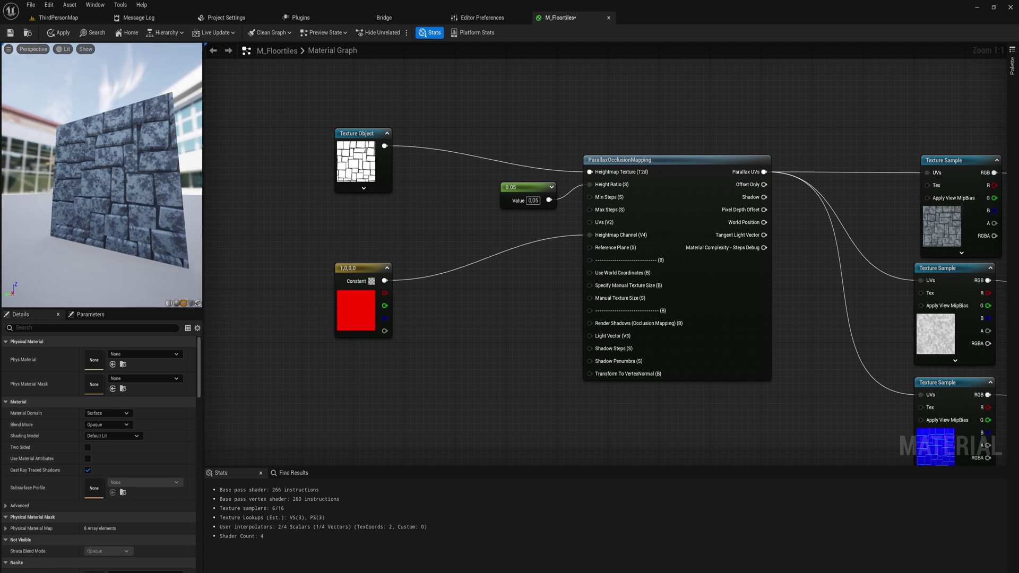
pyautogui.moveTo(138, 159); pyautogui.dragTo(84, 181)
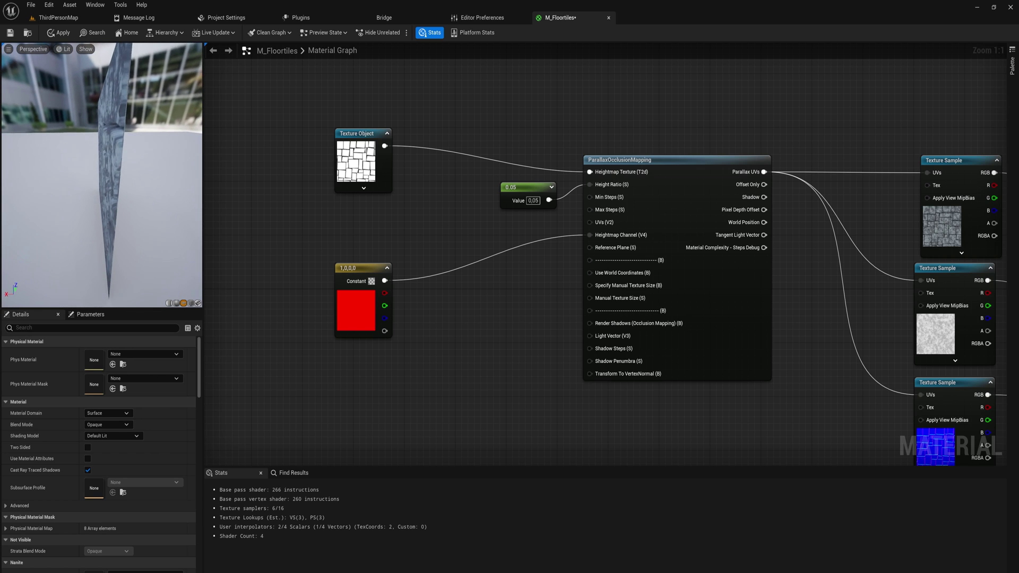
pyautogui.moveTo(200, 175); pyautogui.dragTo(91, 144)
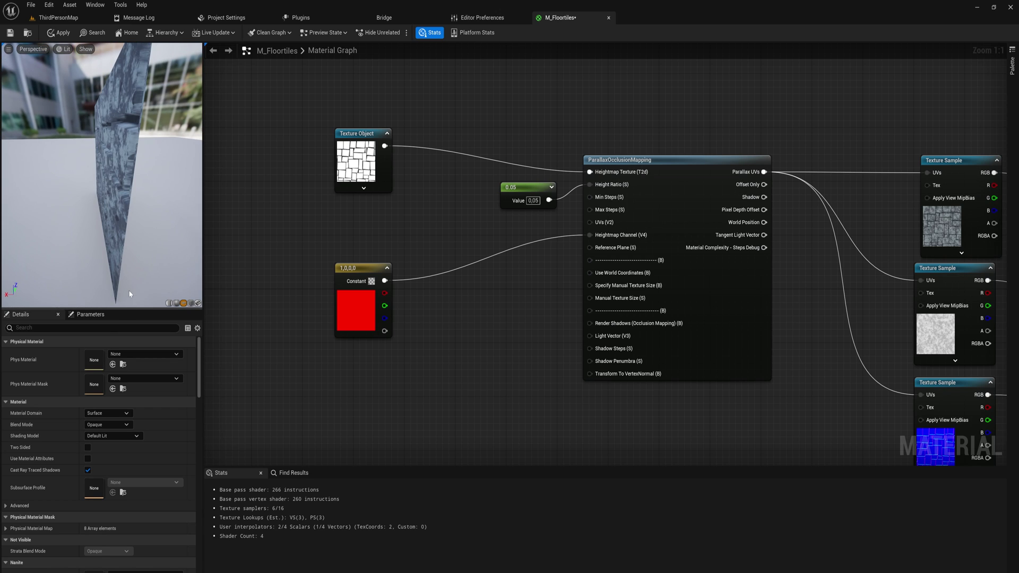
# Connect the ParallaxOcclusionMapping node's Pixel Depth Offset output to the material's Pixel Depth Offset input and check the preview plane's edges.
pyautogui.moveTo(767, 211); pyautogui.dragTo(450, 99, button='right')
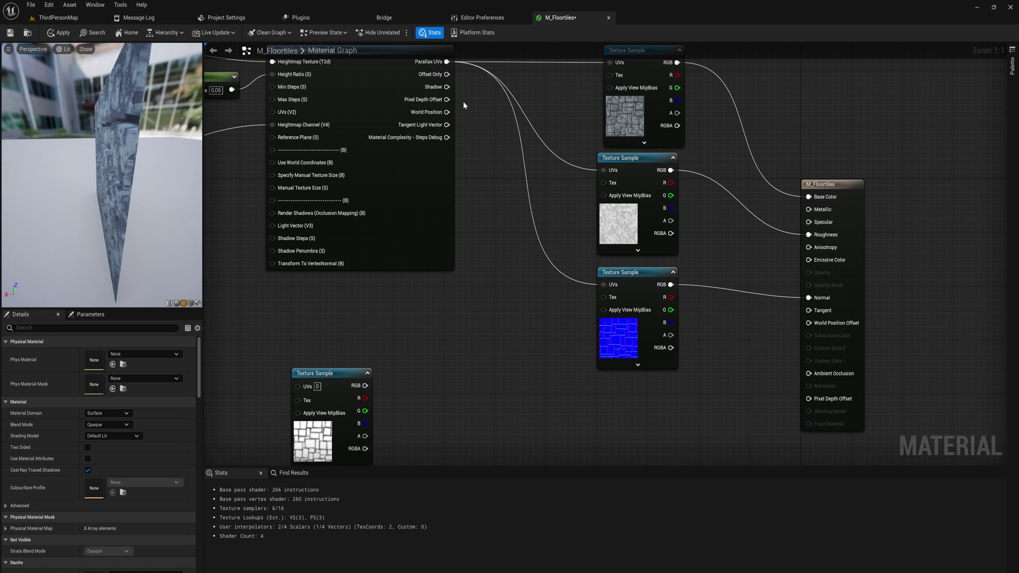
pyautogui.moveTo(447, 99)
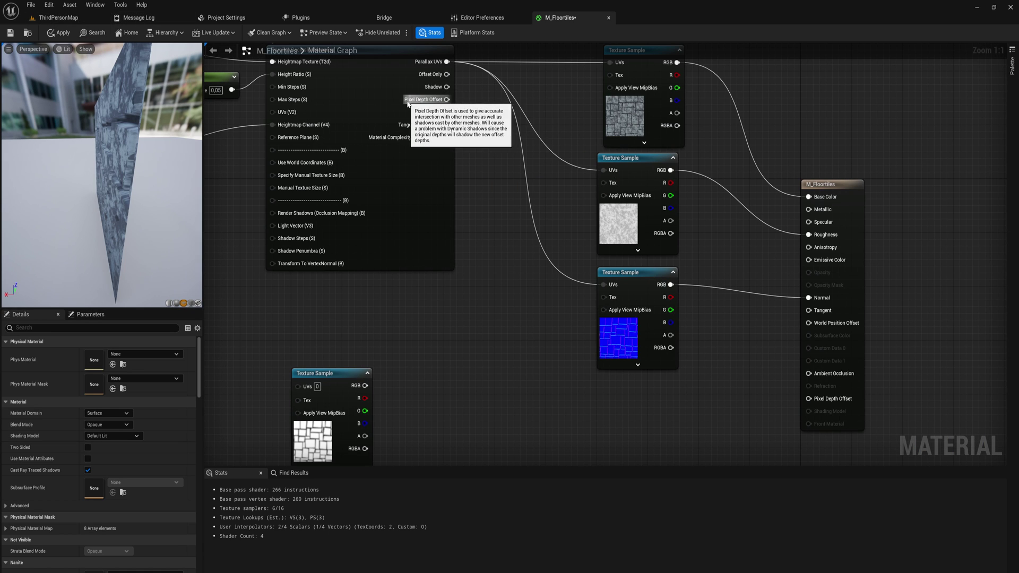
pyautogui.moveTo(446, 100); pyautogui.dragTo(810, 399)
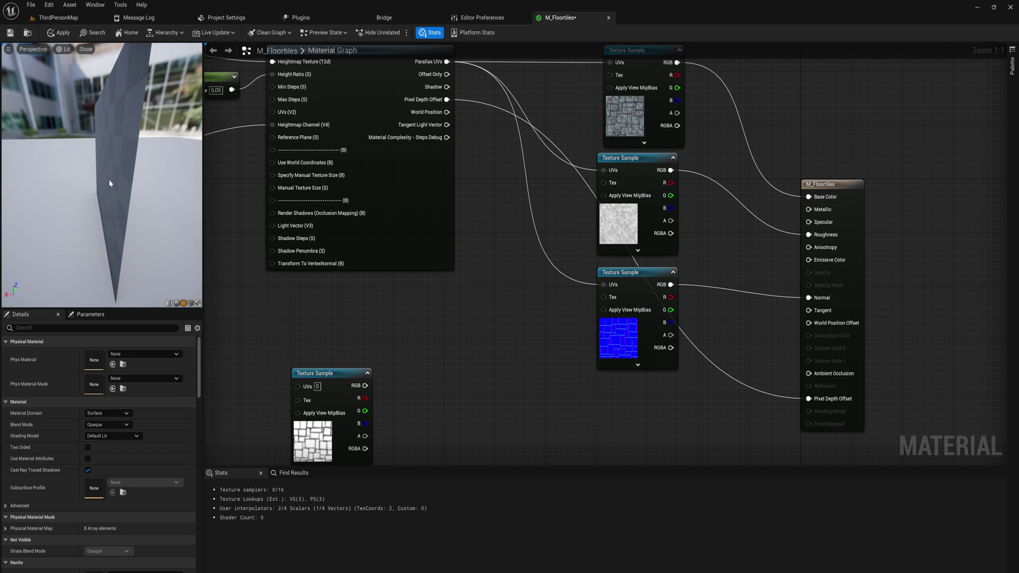
pyautogui.moveTo(107, 170); pyautogui.dragTo(205, 173)
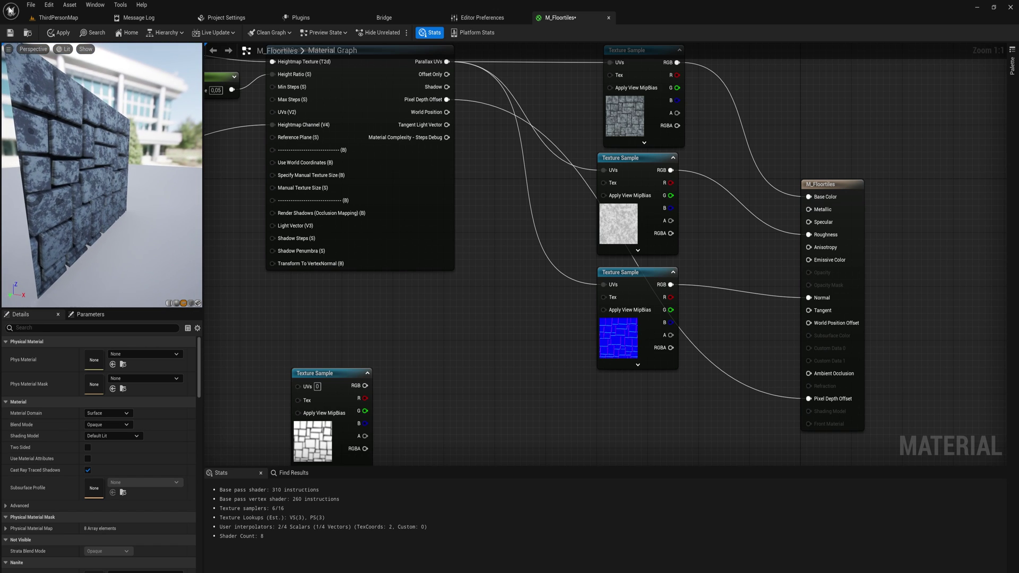
# Apply the material changes and examine the tiled boxes in ThirdPersonMap from several angles.
pyautogui.click(62, 34)
pyautogui.click(59, 18)
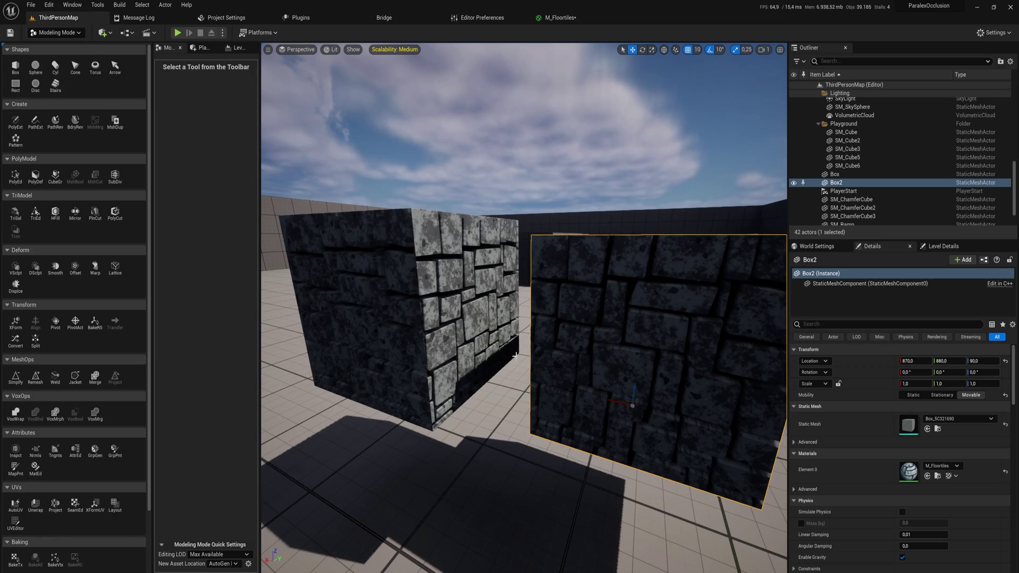
pyautogui.moveTo(524, 308); pyautogui.dragTo(576, 260, button='right')
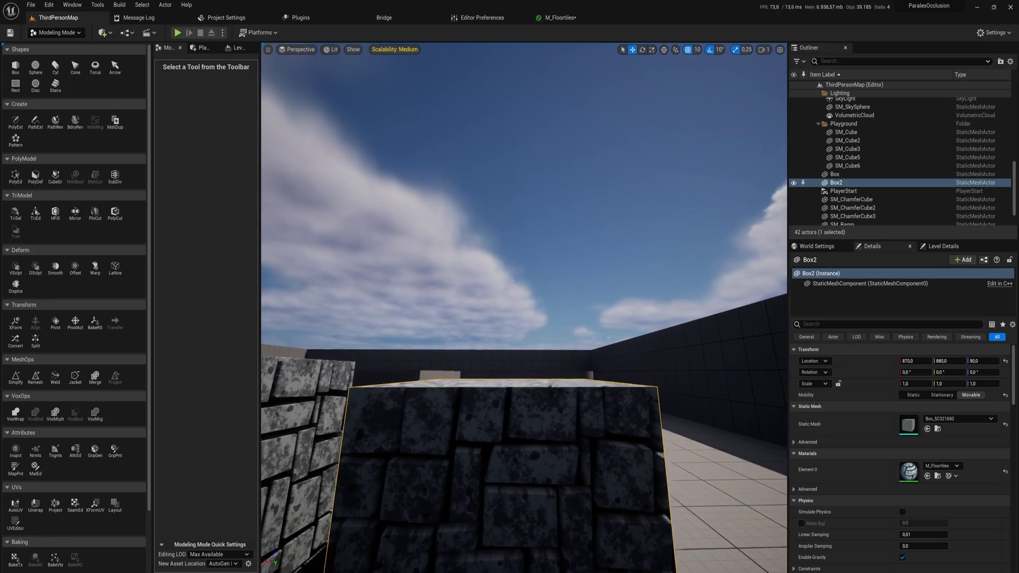
pyautogui.moveTo(523, 308)
pyautogui.mouseDown(button='right')
pyautogui.moveTo(444, 307)
pyautogui.moveTo(439, 403)
pyautogui.moveTo(428, 398)
pyautogui.moveTo(516, 212)
pyautogui.moveTo(425, 255)
pyautogui.moveTo(517, 308)
pyautogui.moveTo(507, 308)
pyautogui.mouseUp(button='right')
pyautogui.press('d')
pyautogui.moveTo(565, 323); pyautogui.dragTo(570, 387, button='right')
pyautogui.moveTo(524, 308); pyautogui.dragTo(536, 196, button='right')
pyautogui.moveTo(570, 324)
pyautogui.mouseDown(button='right')
pyautogui.moveTo(562, 313)
pyautogui.moveTo(555, 329)
pyautogui.mouseUp(button='right')
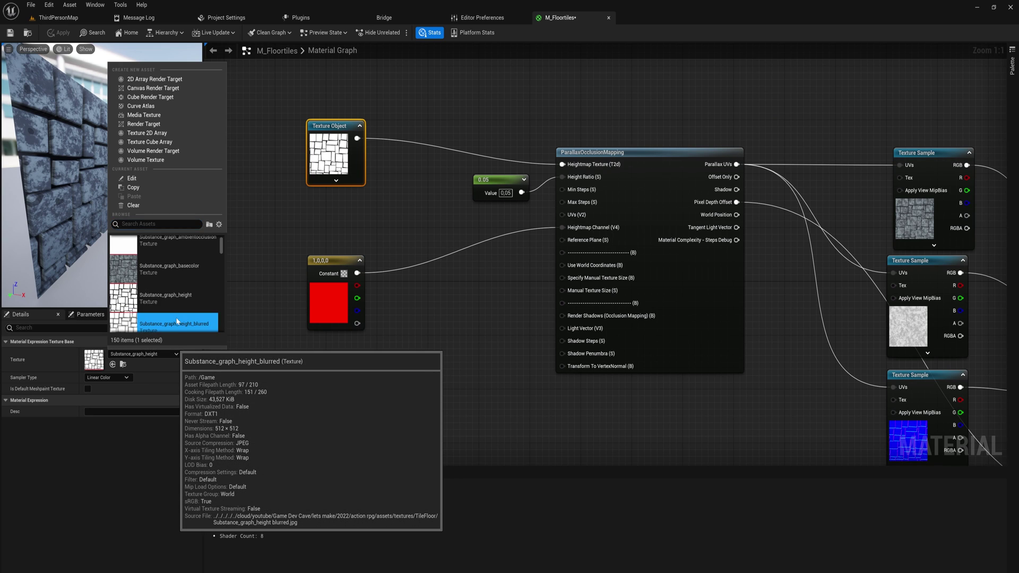
# Try the Substance_graph_height_blurred texture in the Texture Object node and examine the stones in the preview up close.
pyautogui.click(176, 317)
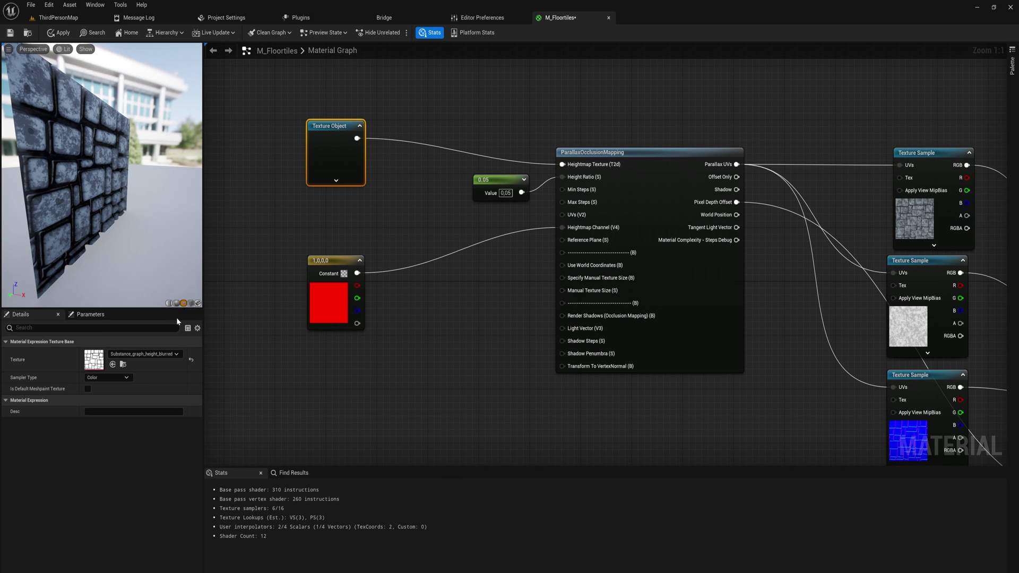
pyautogui.moveTo(139, 203); pyautogui.dragTo(139, 165, button='right')
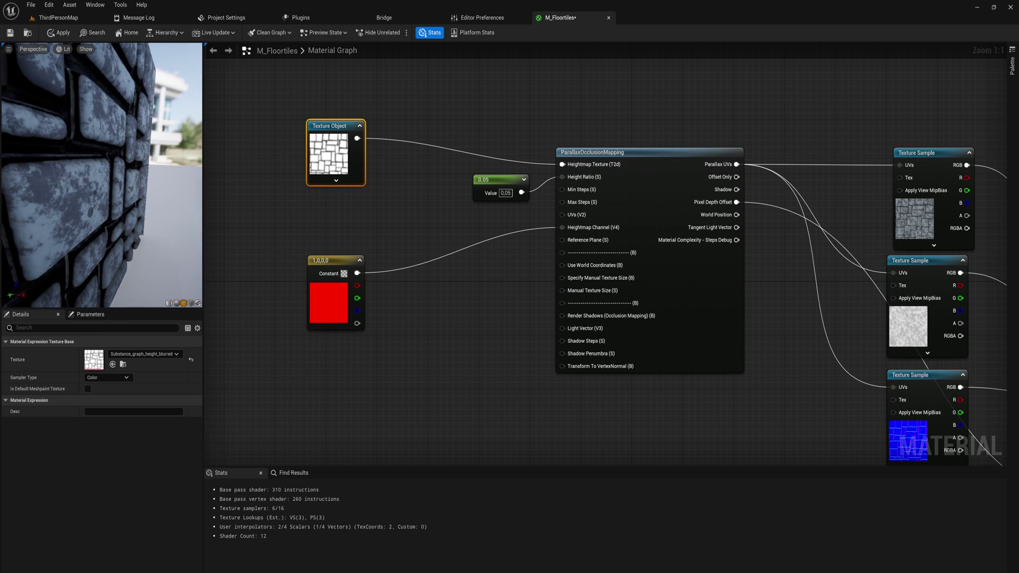
pyautogui.moveTo(139, 170)
pyautogui.mouseDown()
pyautogui.moveTo(48, 173)
pyautogui.moveTo(122, 173)
pyautogui.moveTo(141, 185)
pyautogui.mouseUp()
pyautogui.scroll(-4, 141, 185)
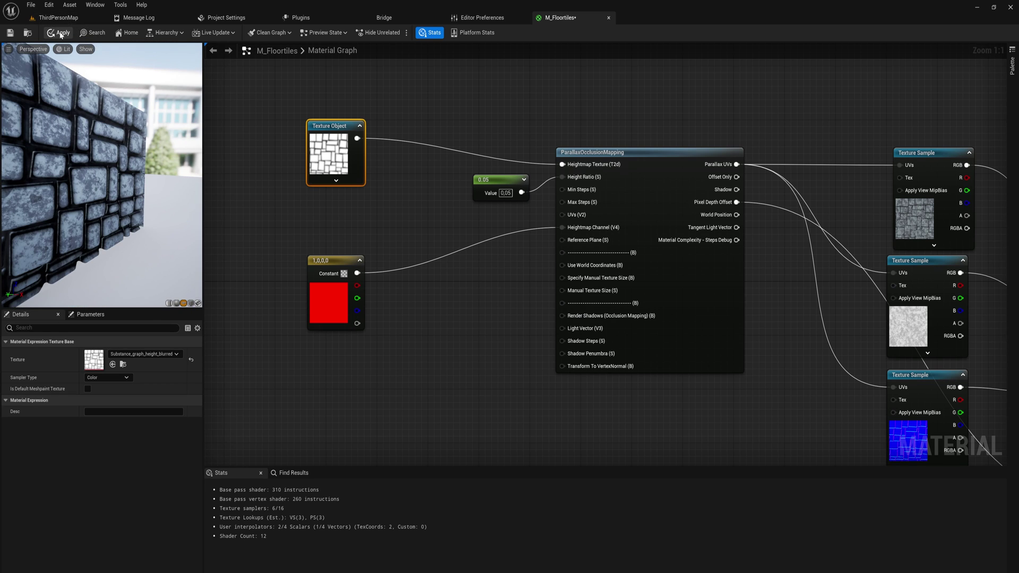
# Fly around the boxes in ThirdPersonMap and examine the depth of their top faces from close, shallow angles.
pyautogui.click(78, 19)
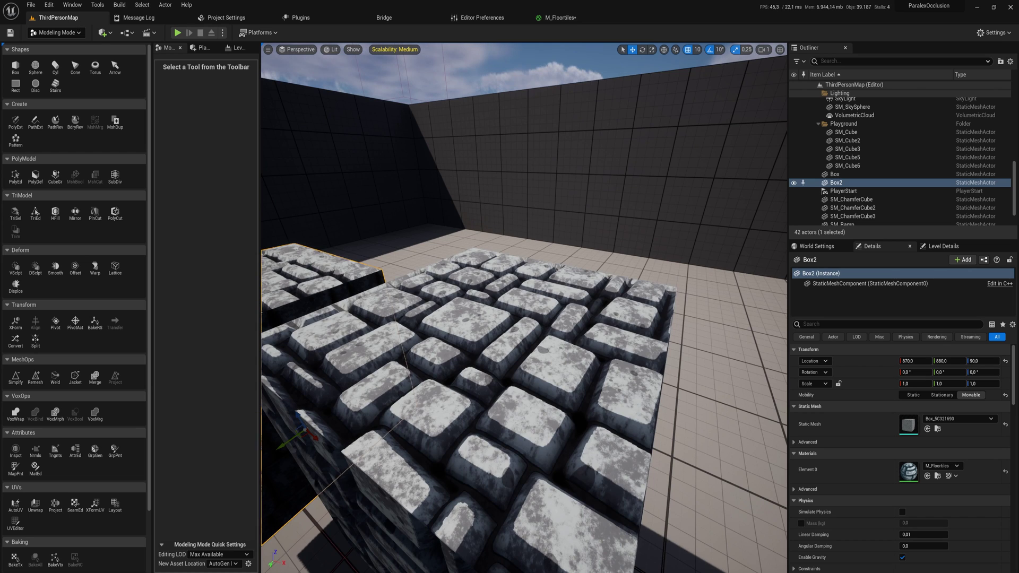
pyautogui.moveTo(509, 265); pyautogui.dragTo(771, 249, button='right')
pyautogui.moveTo(561, 302)
pyautogui.mouseDown(button='right')
pyautogui.moveTo(558, 279)
pyautogui.moveTo(575, 285)
pyautogui.moveTo(557, 286)
pyautogui.mouseUp(button='right')
pyautogui.moveTo(482, 358); pyautogui.dragTo(428, 345, button='right')
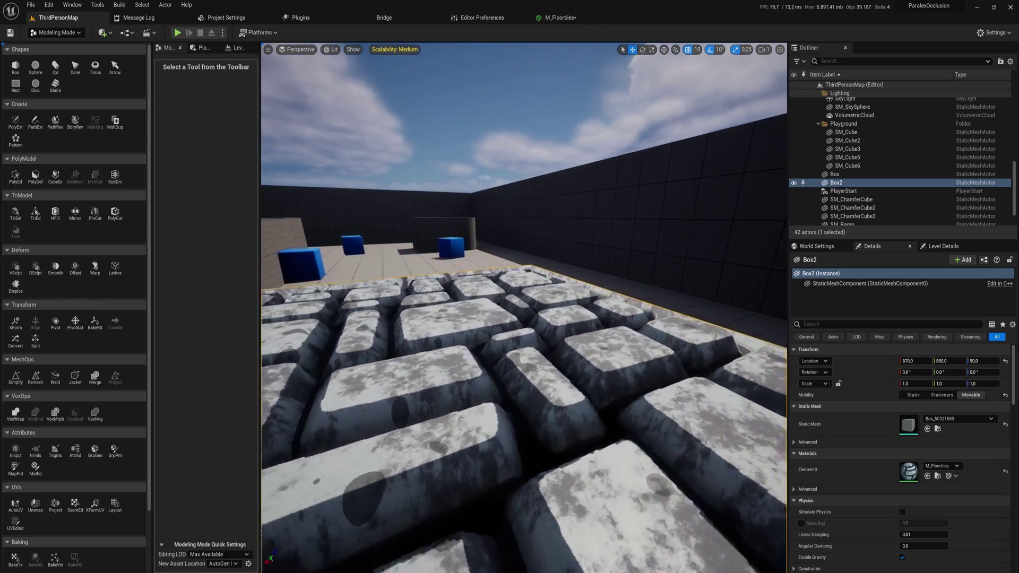
pyautogui.moveTo(524, 308); pyautogui.dragTo(318, 295, button='right')
pyautogui.moveTo(519, 328); pyautogui.dragTo(694, 440, button='right')
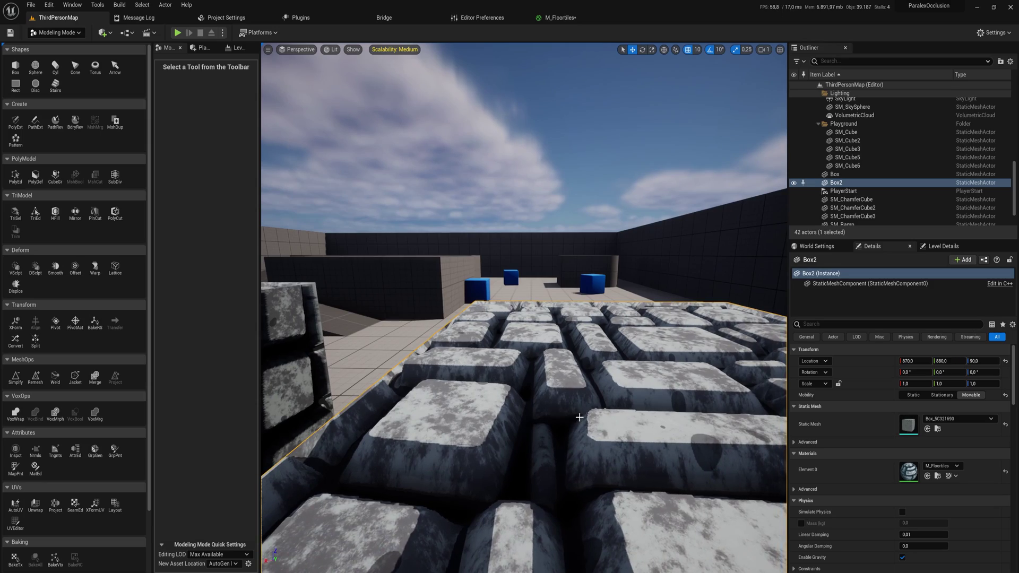
pyautogui.moveTo(578, 417)
pyautogui.mouseDown(button='right')
pyautogui.moveTo(483, 430)
pyautogui.moveTo(588, 405)
pyautogui.mouseUp(button='right')
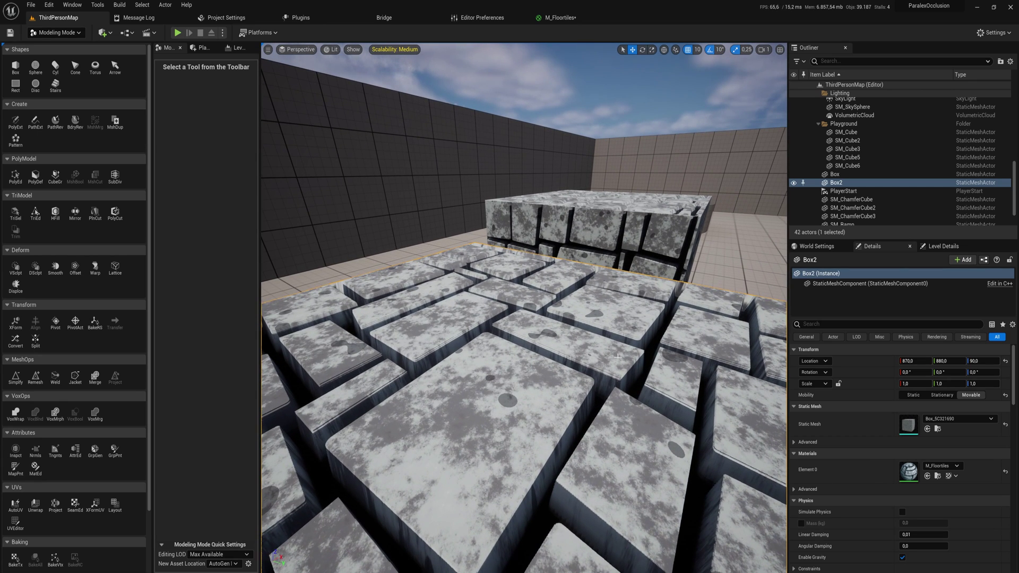
# In M_Floortiles, move the 0.05 Height Ratio constant up beside the Texture Object and add two Constant nodes below it.
pyautogui.click(564, 20)
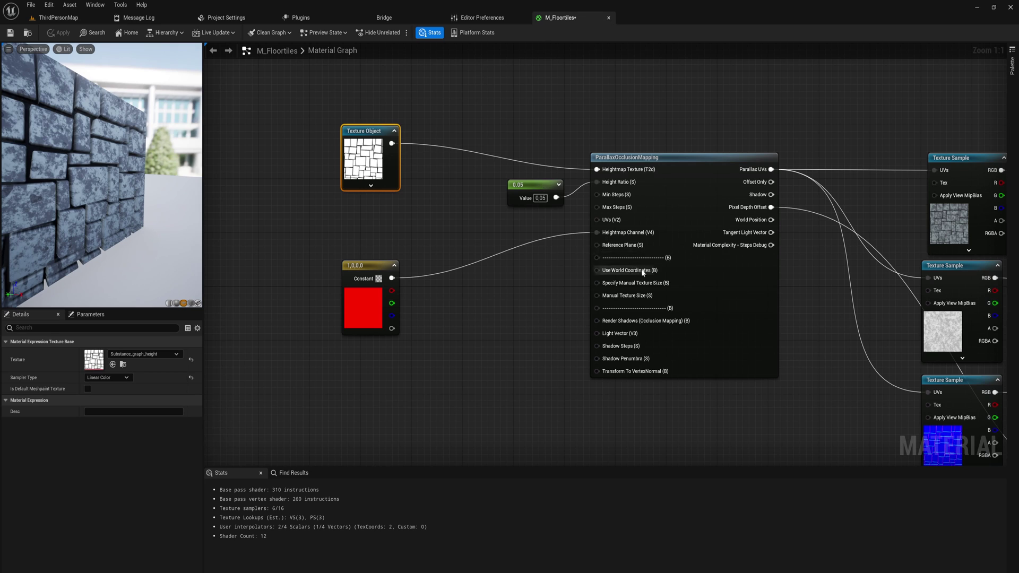
pyautogui.moveTo(533, 185); pyautogui.dragTo(501, 164)
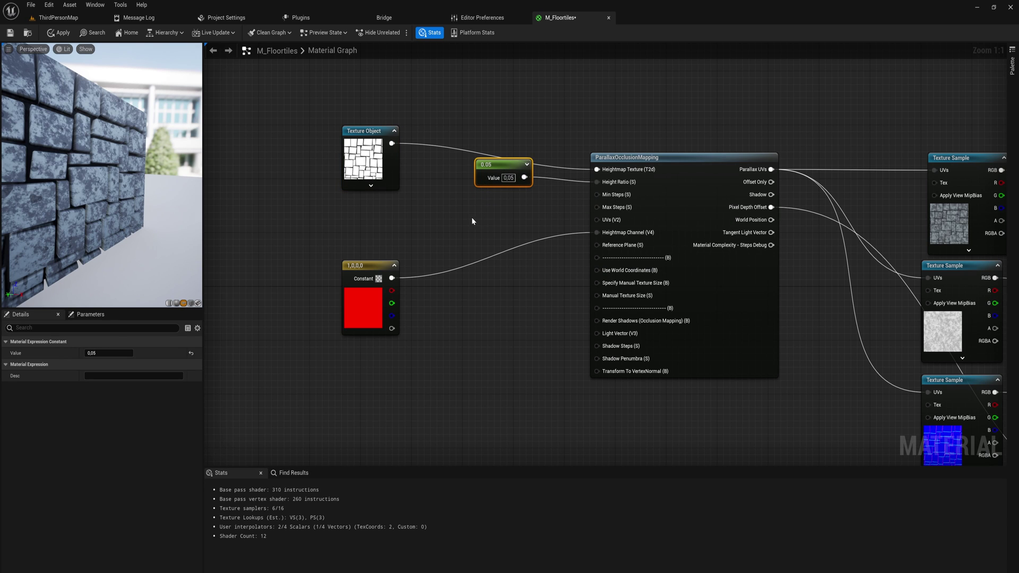
pyautogui.moveTo(472, 221); pyautogui.dragTo(520, 222, button='right')
pyautogui.click(506, 204)
pyautogui.click(501, 243)
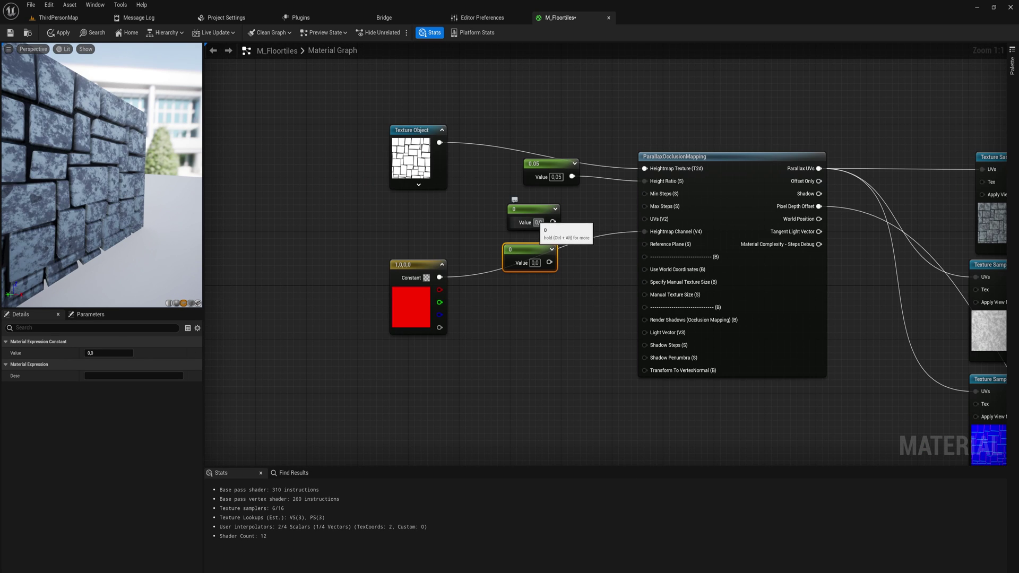
# Set the new constants to 16 and 100, connect them to Min Steps and Max Steps respectively, and place them beside the Texture Object.
pyautogui.click(538, 222)
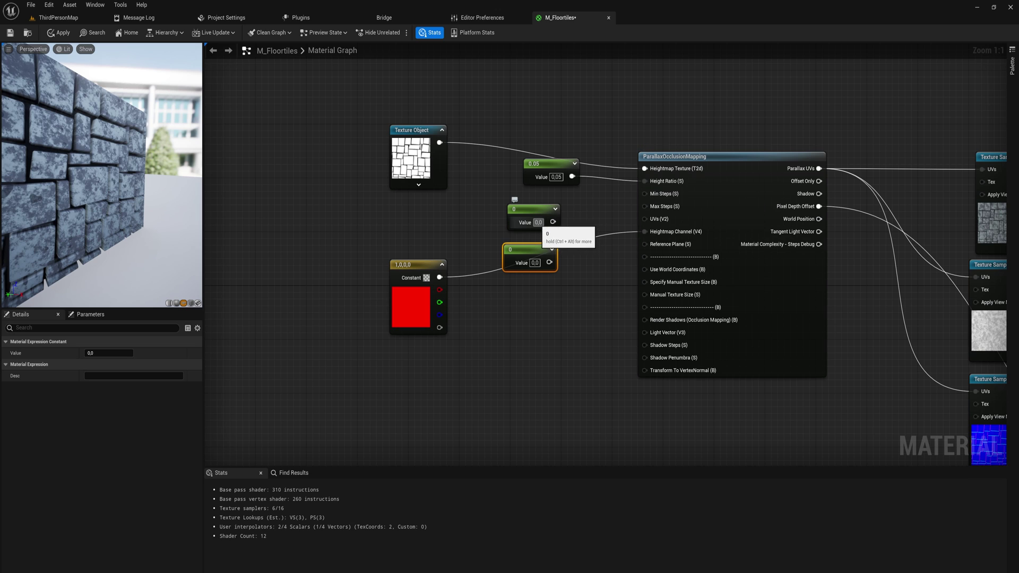
pyautogui.write('16')
pyautogui.click(572, 222)
pyautogui.moveTo(556, 222); pyautogui.dragTo(645, 194)
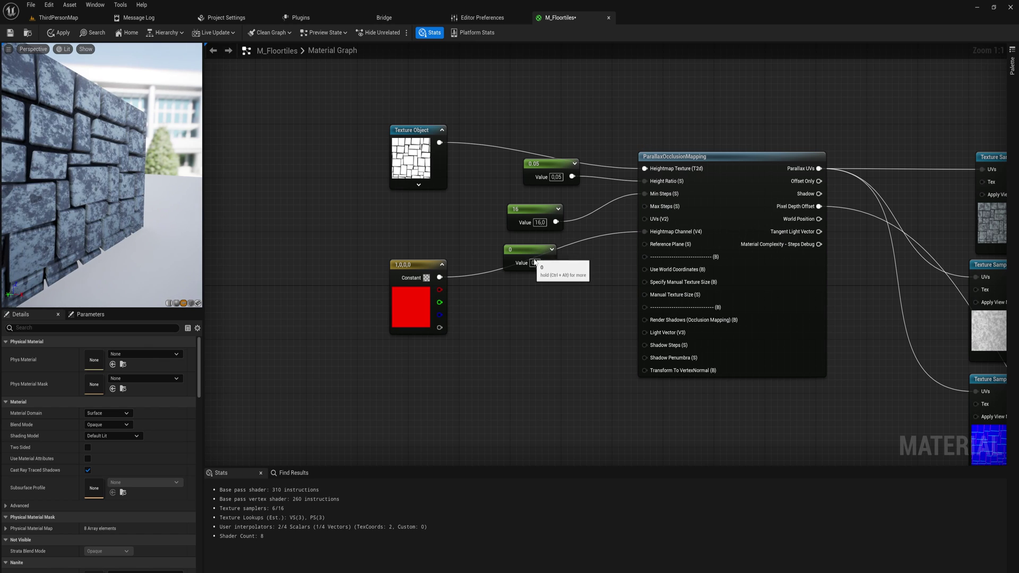
pyautogui.moveTo(555, 262); pyautogui.dragTo(646, 206)
pyautogui.moveTo(533, 274); pyautogui.dragTo(470, 219)
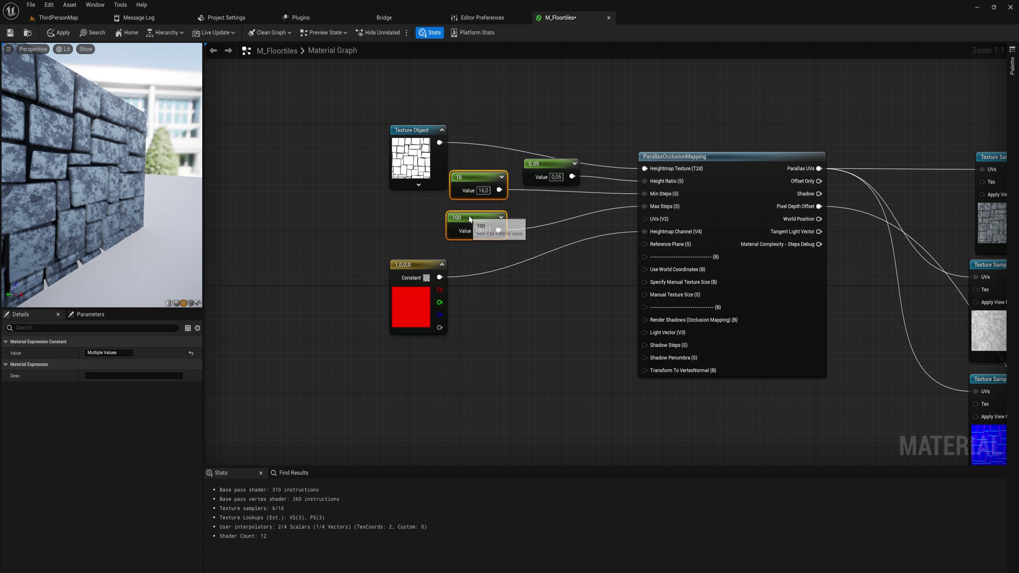
# Apply the material with its new step counts and examine the boxes in ThirdPersonMap from above.
pyautogui.click(60, 32)
pyautogui.click(71, 19)
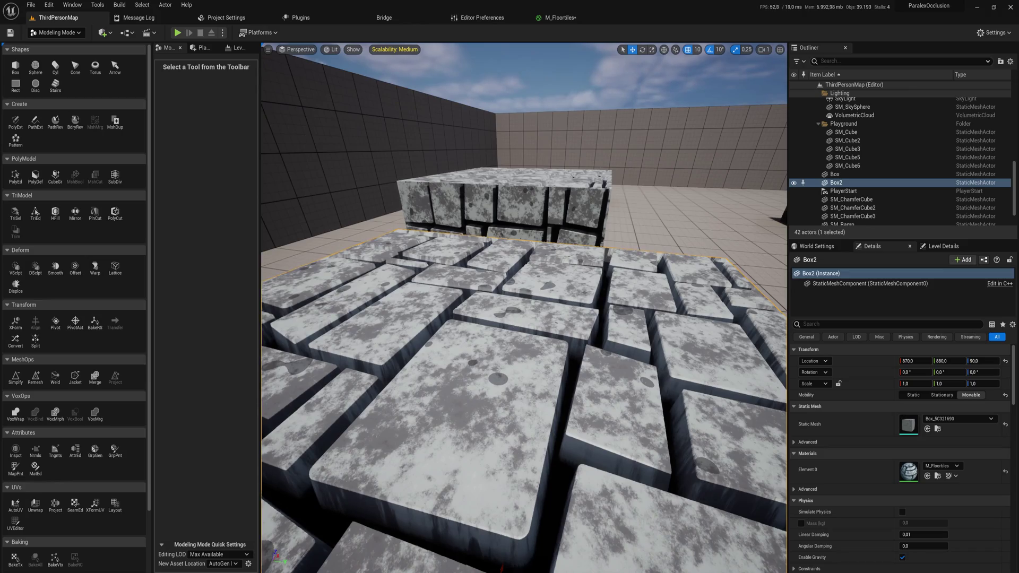
pyautogui.moveTo(524, 308); pyautogui.dragTo(530, 353, button='right')
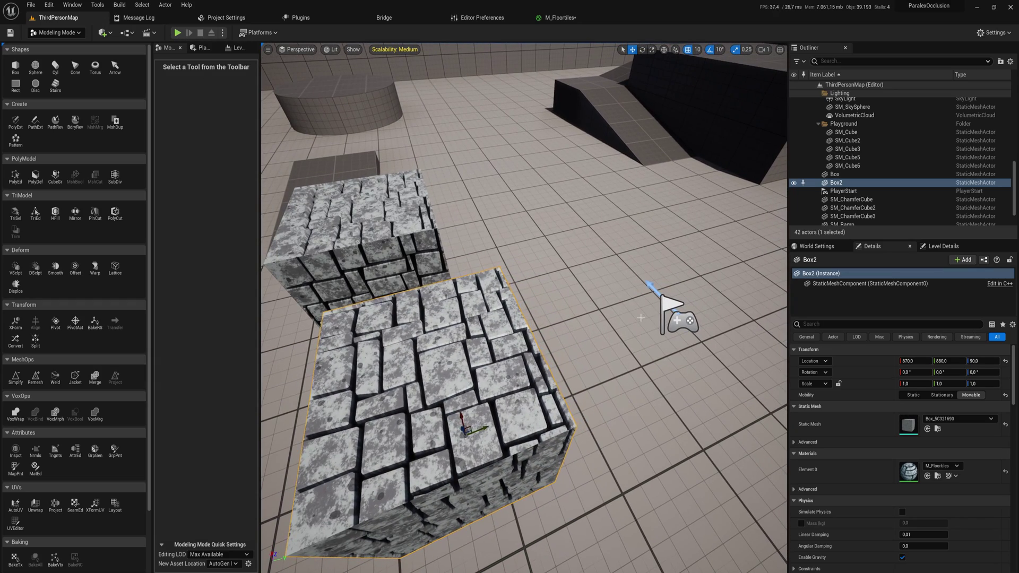
# Move the PlayerStart above the boxes to X 900, Y 860 and Z about 282, and play-test the level with the character.
pyautogui.click(679, 309)
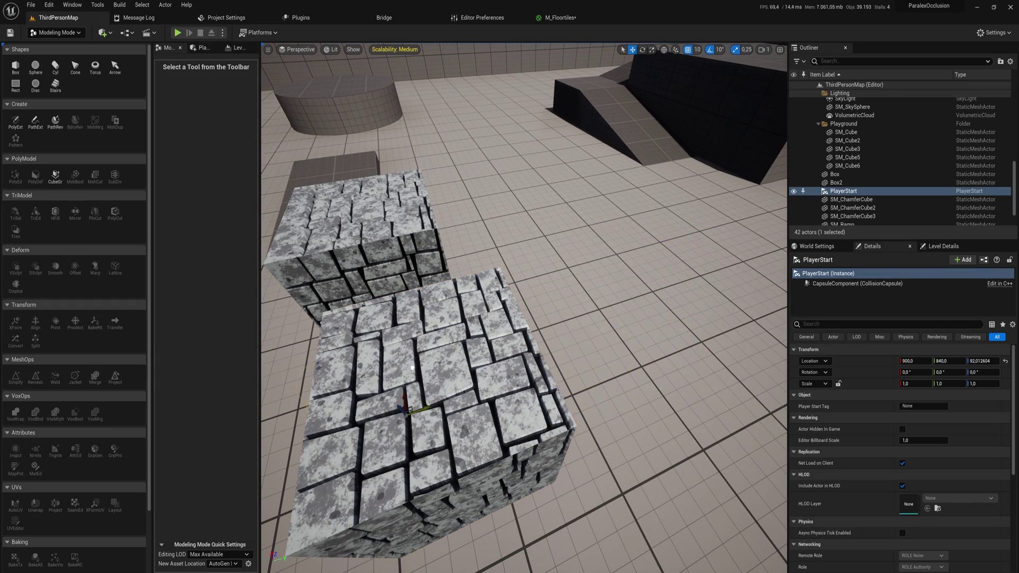
pyautogui.hotkey('alt', 'p')
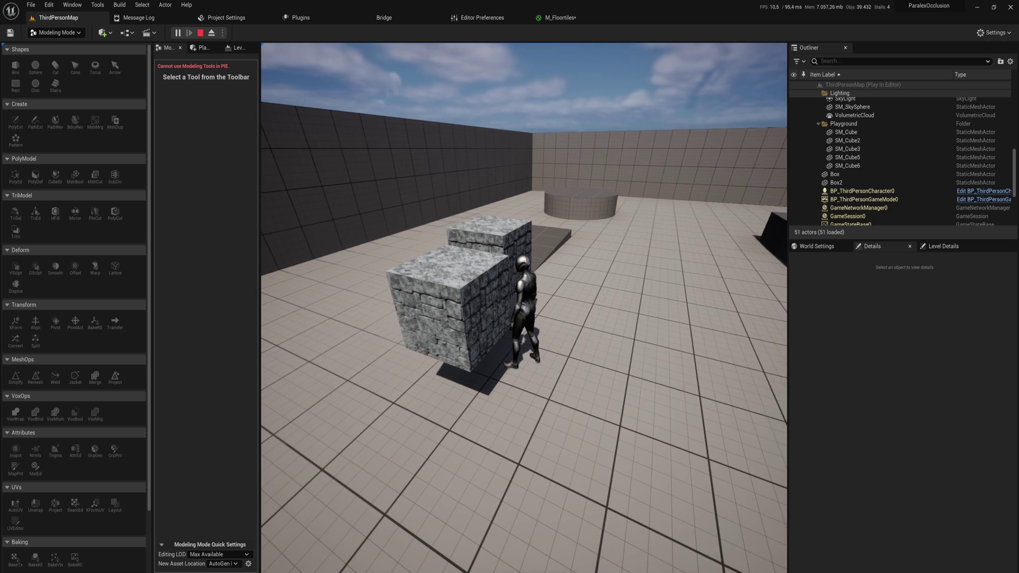
pyautogui.press('Escape')
# Compare both tiled boxes side by side in the level from several angles and select the first box.
pyautogui.moveTo(613, 454); pyautogui.dragTo(655, 451, button='right')
pyautogui.moveTo(579, 407)
pyautogui.mouseDown(button='right')
pyautogui.moveTo(602, 411)
pyautogui.moveTo(578, 406)
pyautogui.mouseUp(button='right')
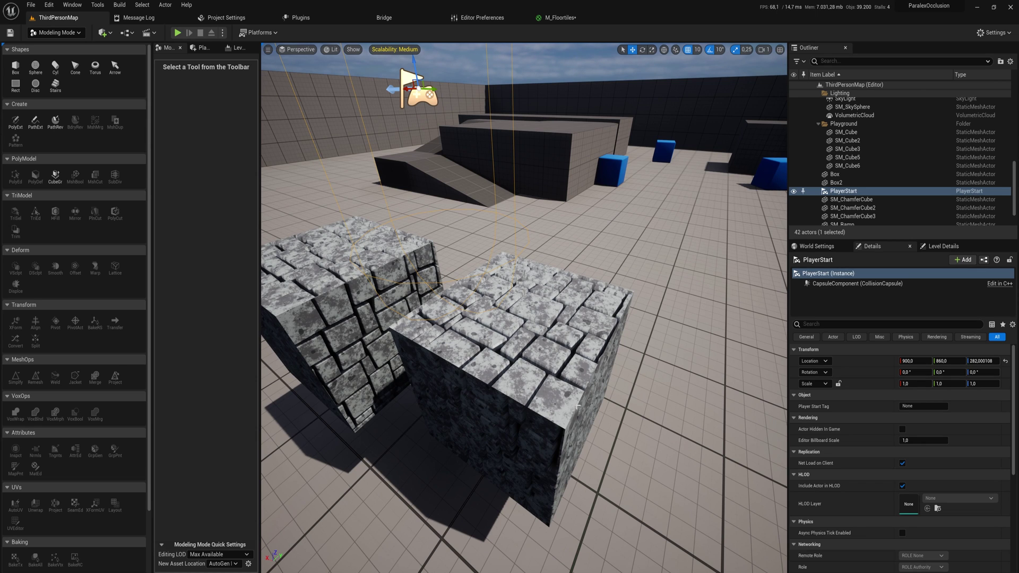
pyautogui.moveTo(578, 406); pyautogui.dragTo(606, 383, button='right')
pyautogui.moveTo(446, 322); pyautogui.dragTo(447, 323, button='right')
pyautogui.press('a')
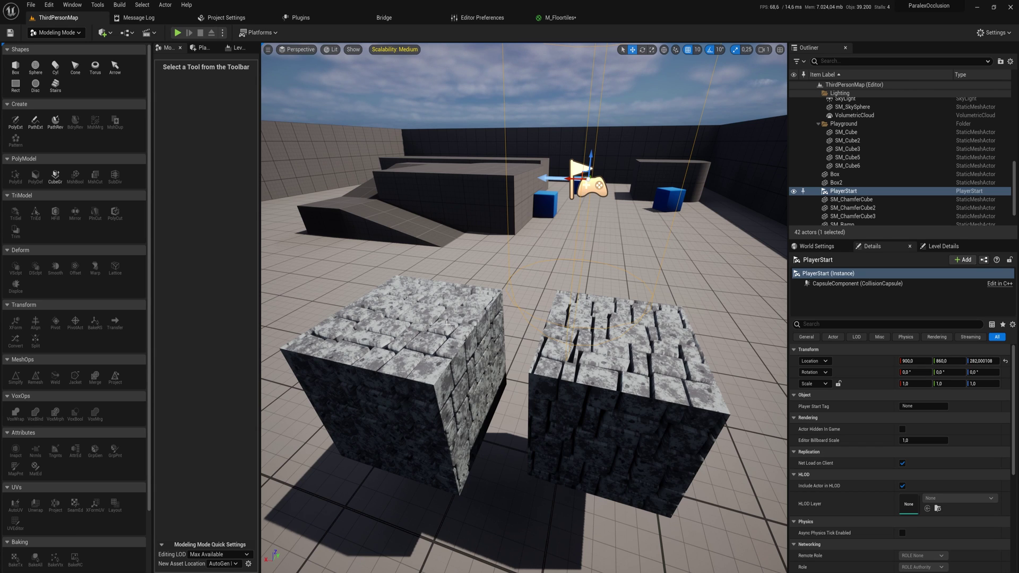
pyautogui.click(435, 344)
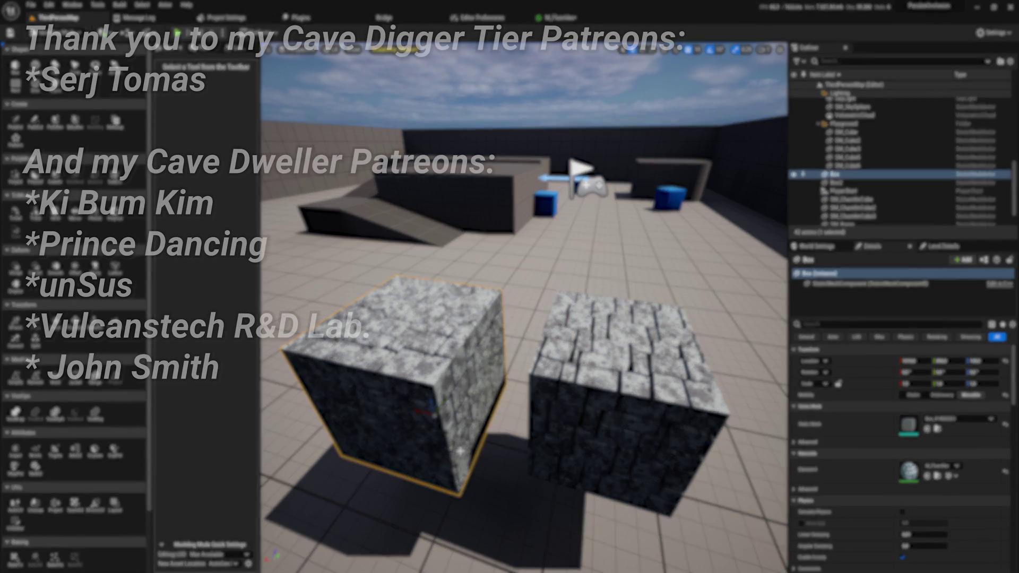